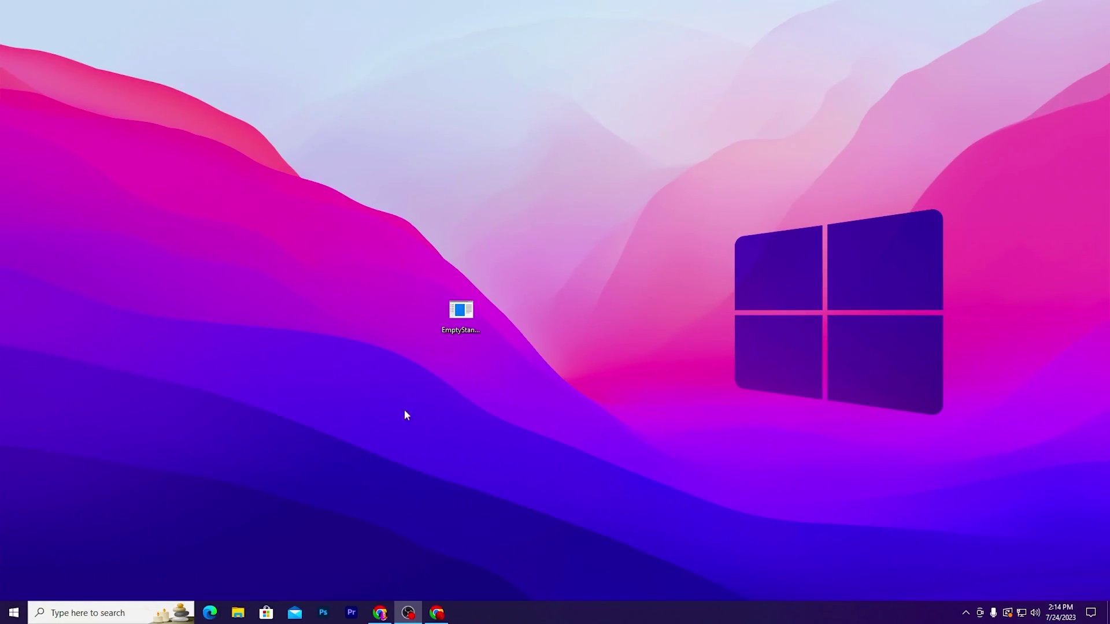
- Show the download section of the uptopacks Fortnite FPS boost article in Chrome, then return to the desktop
click(464, 334)
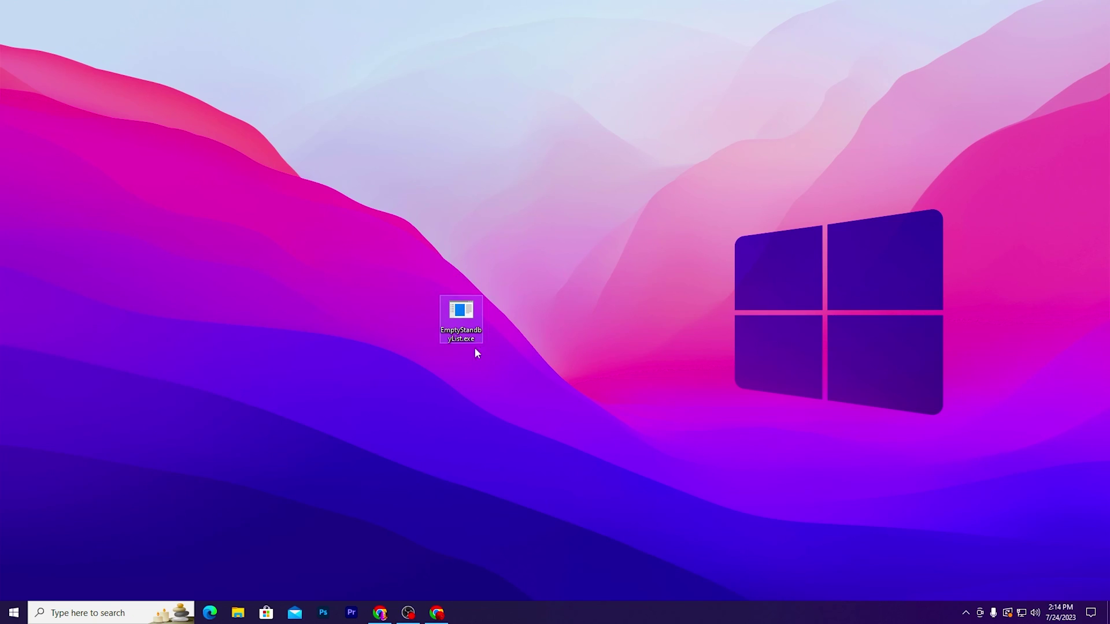
click(381, 613)
click(64, 9)
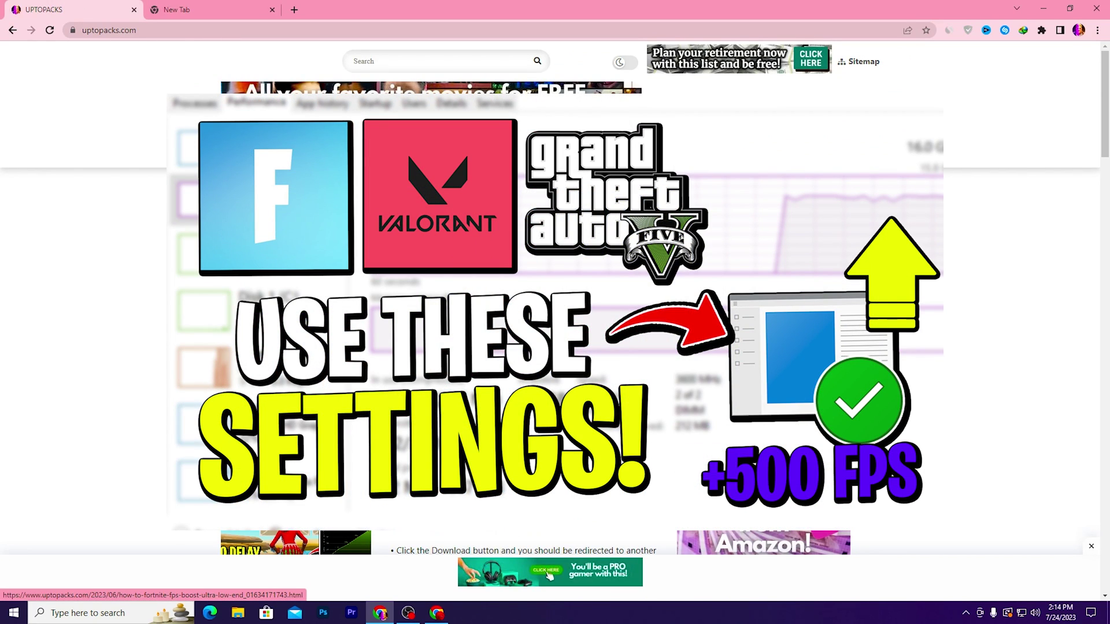
click(549, 575)
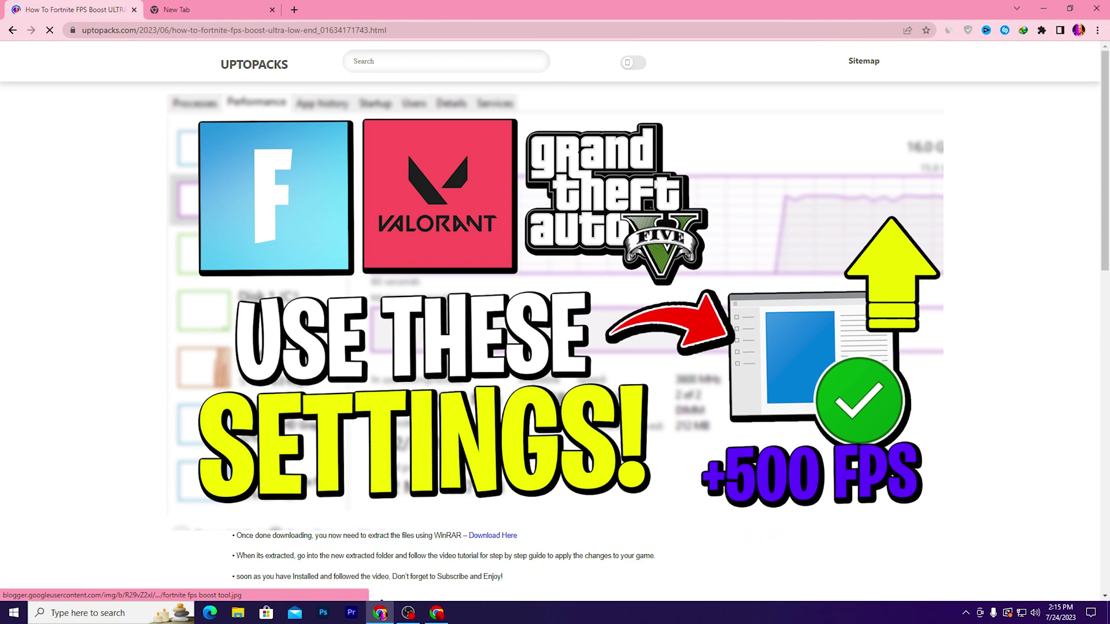
scroll(482, 276, down, 3)
scroll(482, 277, down, 2)
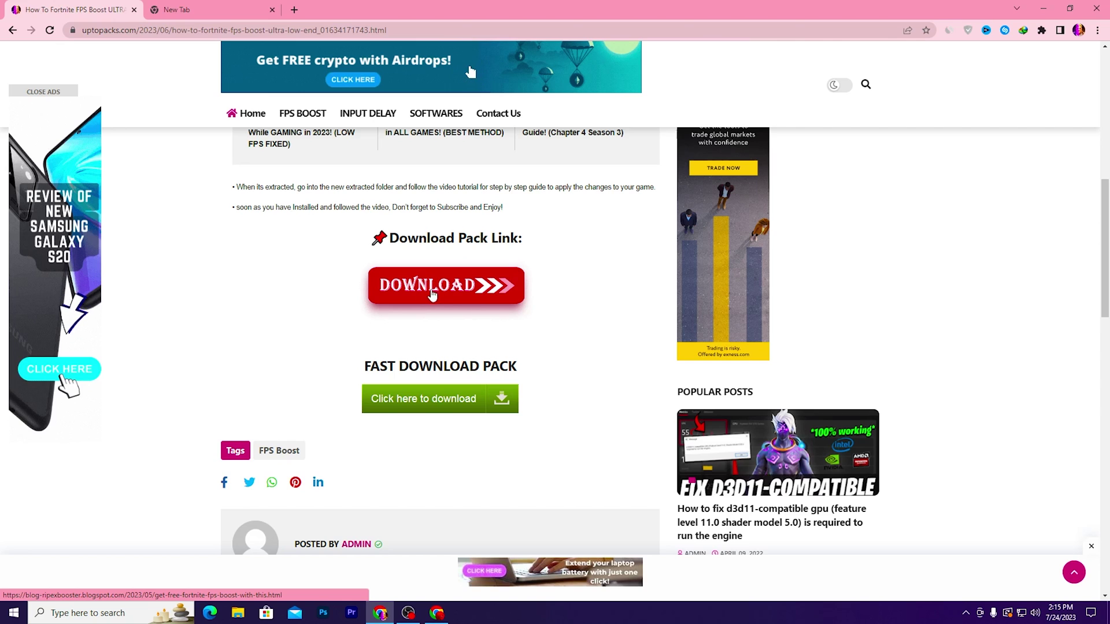
key(super+d)
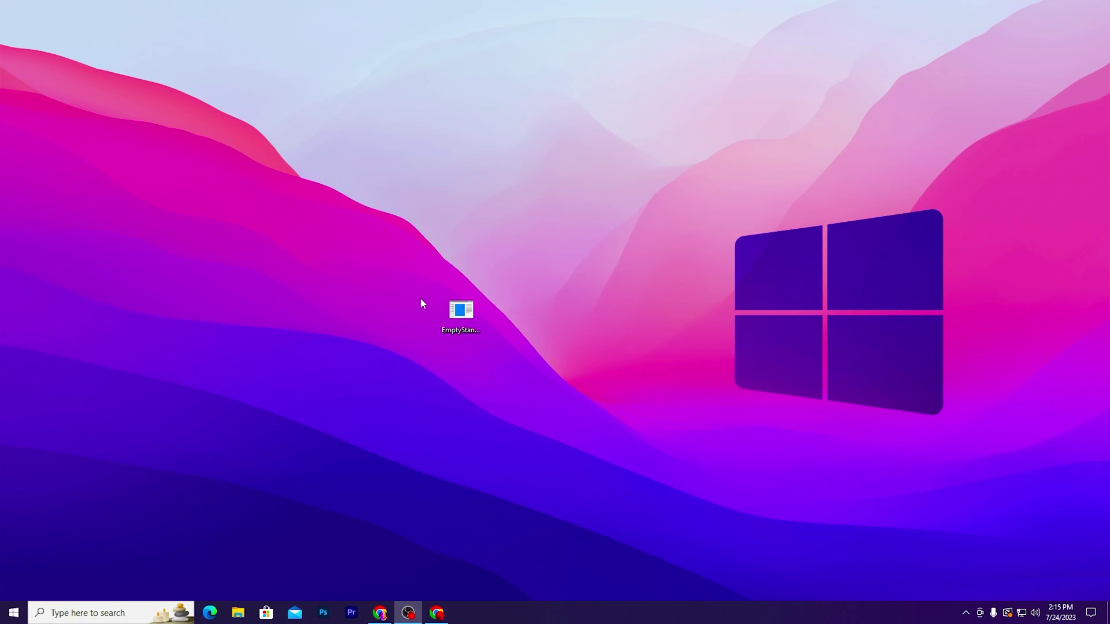
- Set EmptyStandbyList.exe to always run as administrator, then cut the file
right_click(473, 283)
click(498, 280)
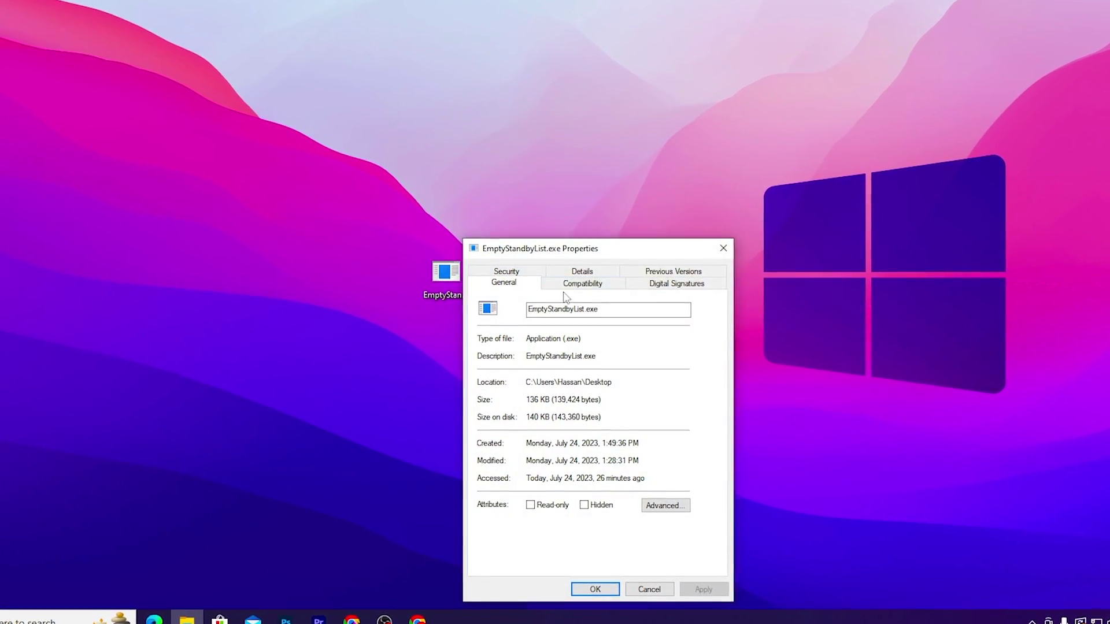
click(577, 284)
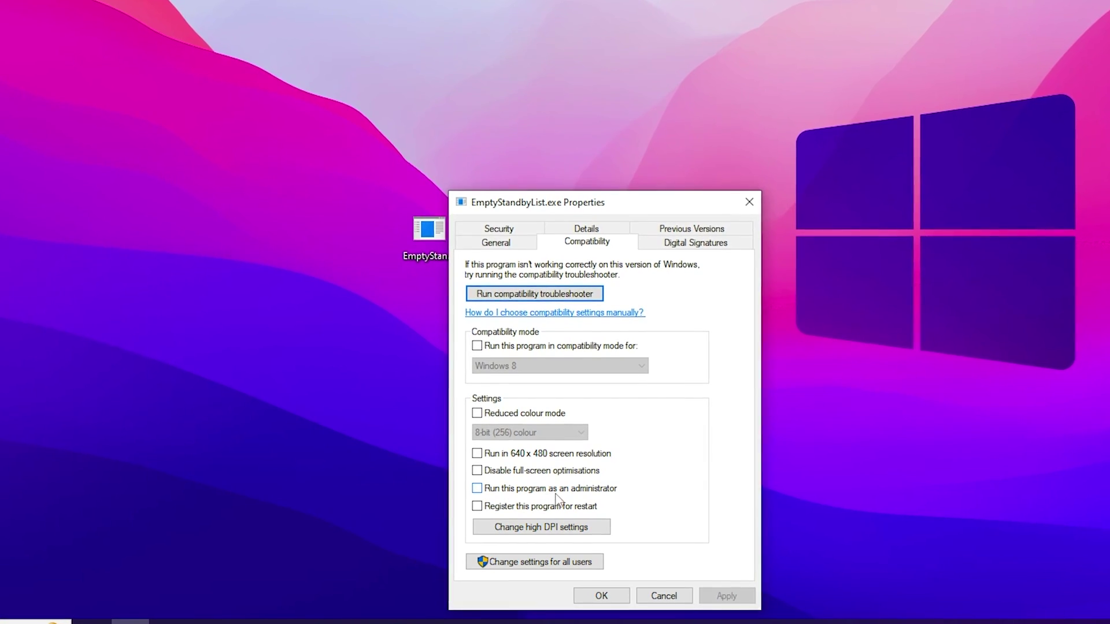
click(556, 490)
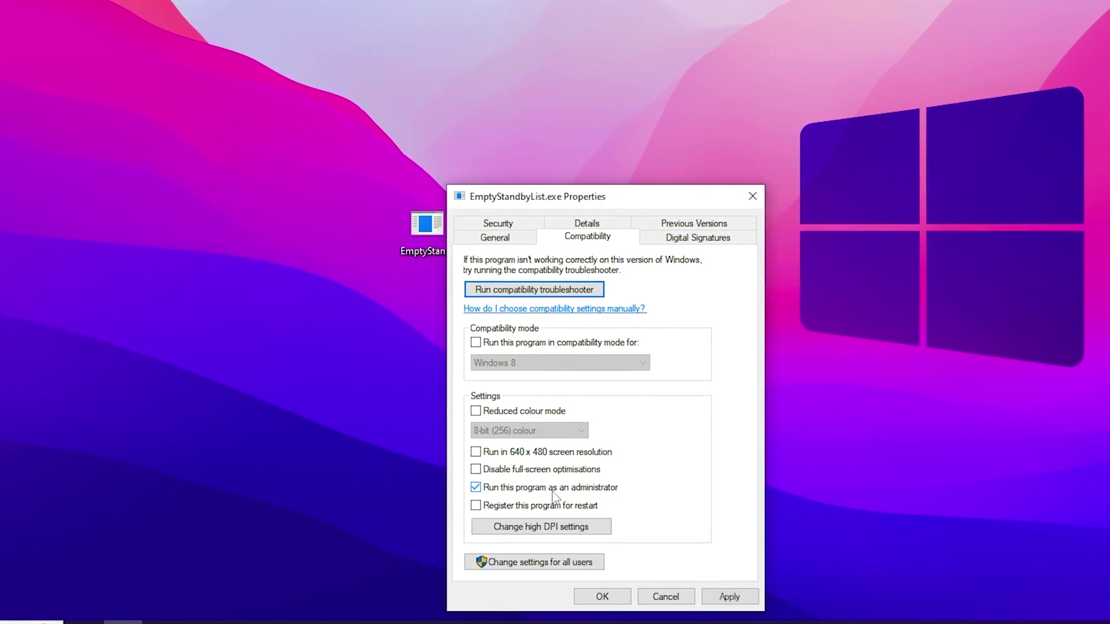
click(729, 599)
click(604, 599)
right_click(442, 340)
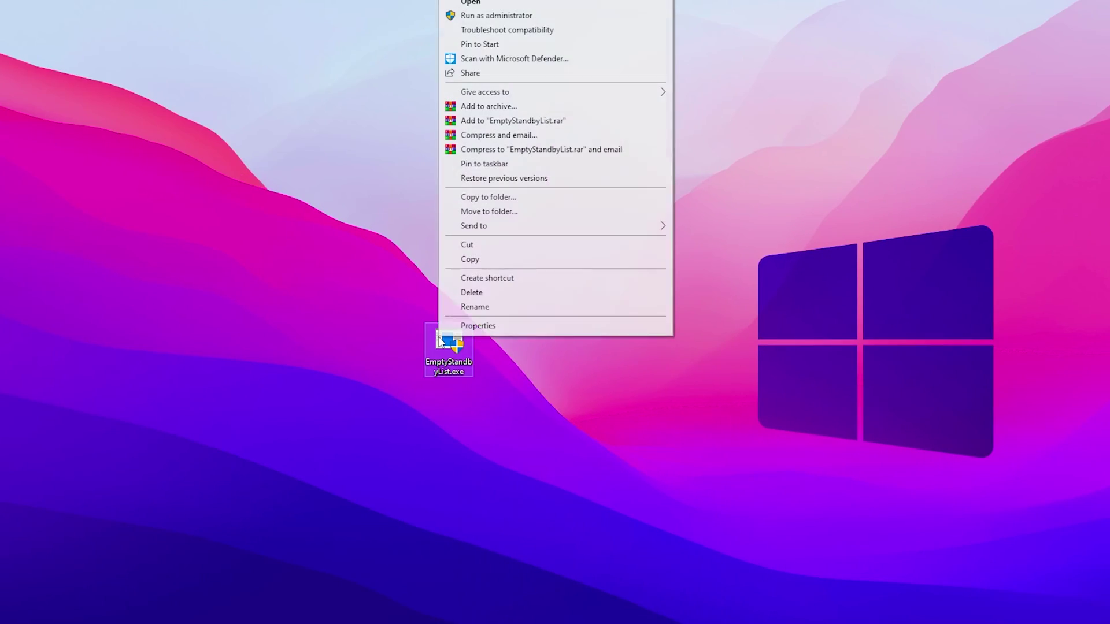
click(471, 247)
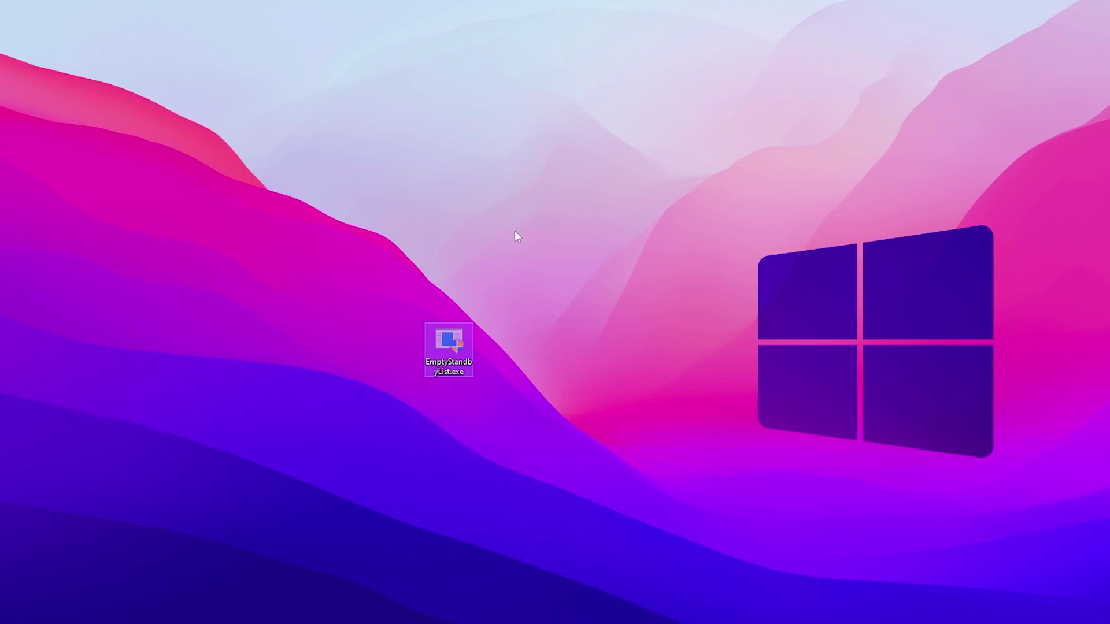
- Paste EmptyStandbyList.exe into C:\ripex and close File Explorer
key(super+e)
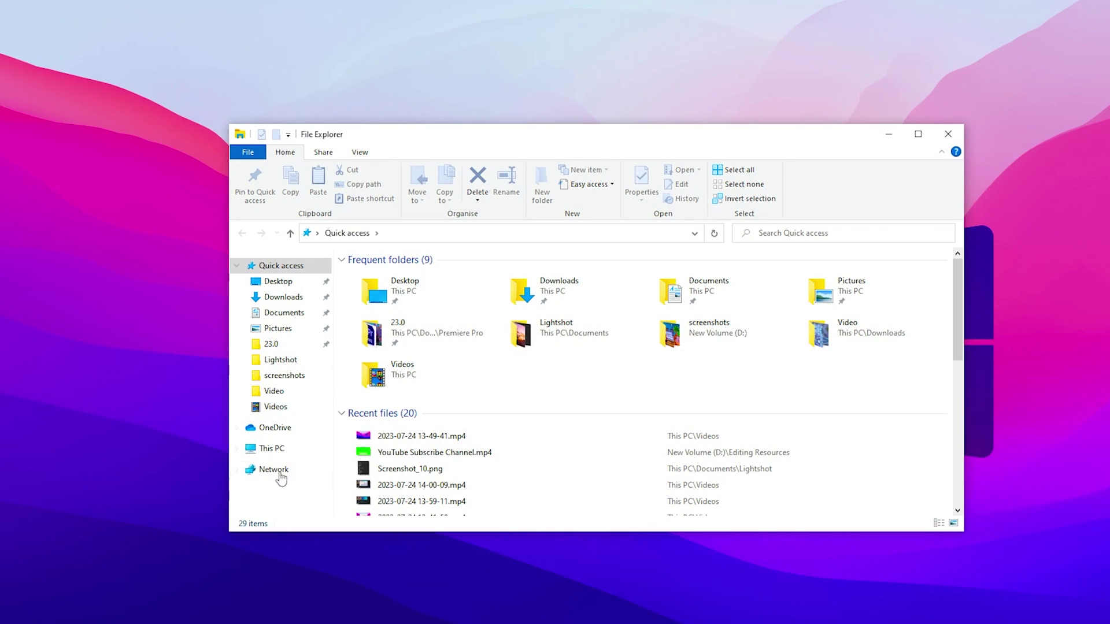
click(271, 448)
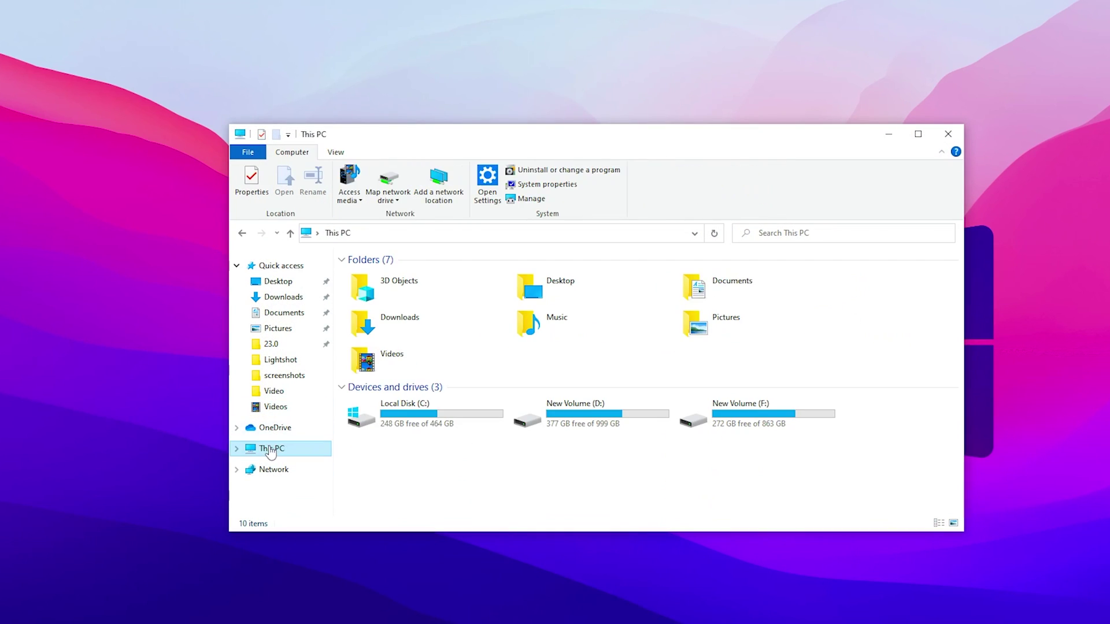
double_click(414, 410)
right_click(451, 426)
mouse_move(519, 560)
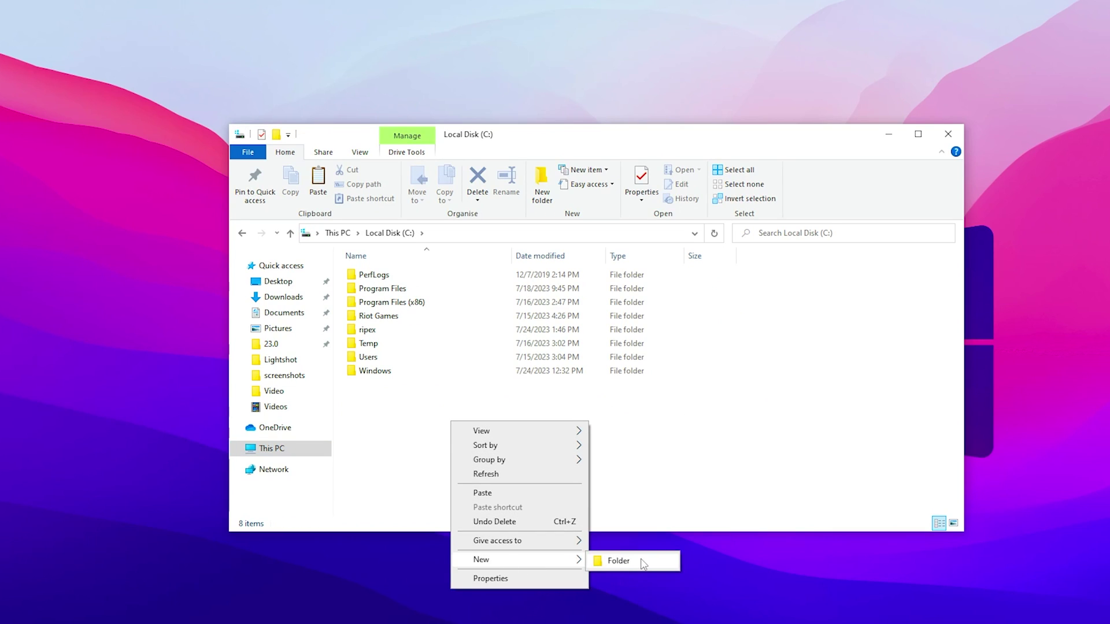
click(469, 391)
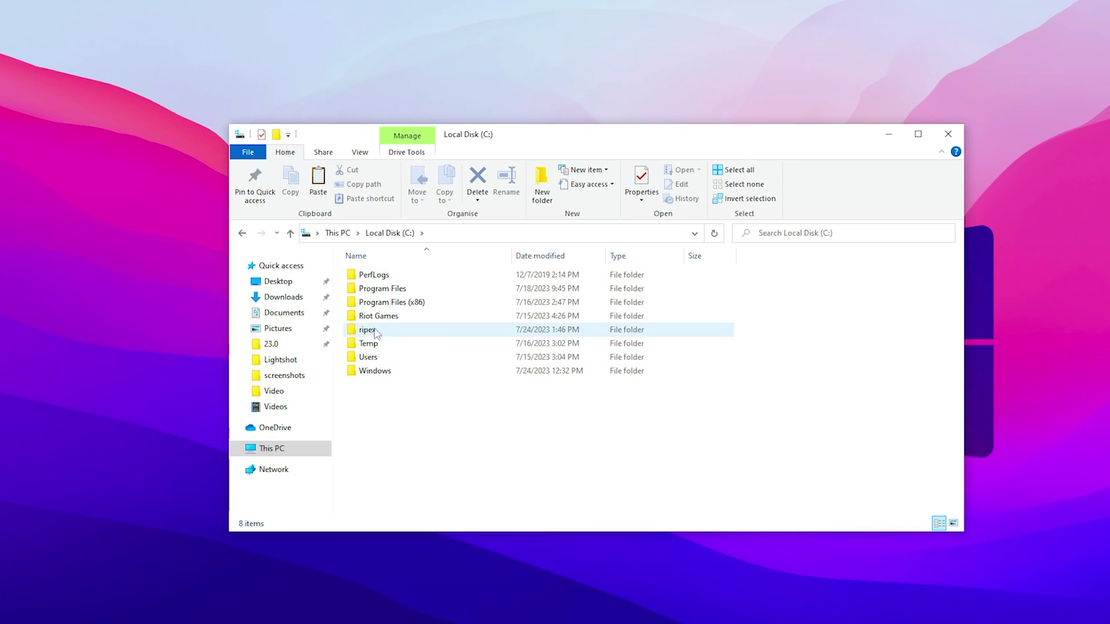
double_click(397, 333)
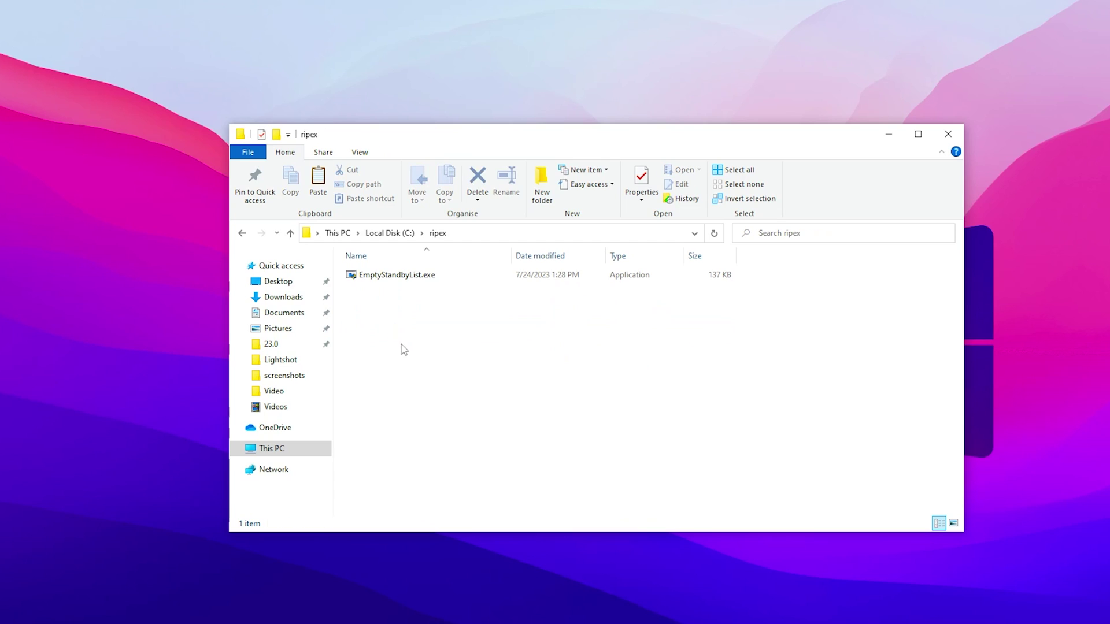
right_click(413, 306)
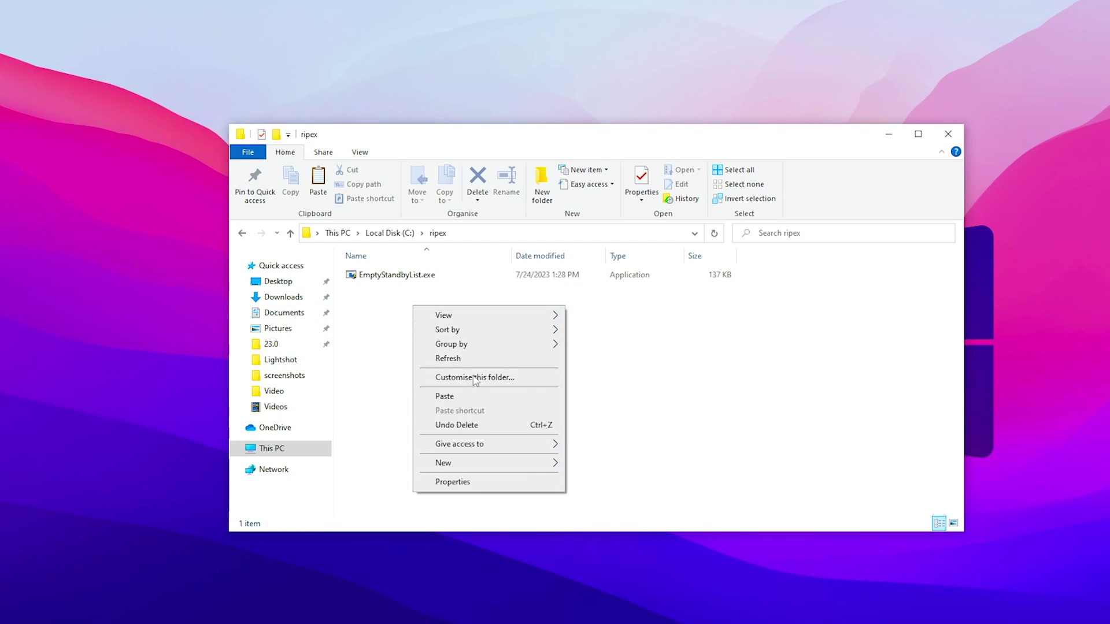
click(368, 289)
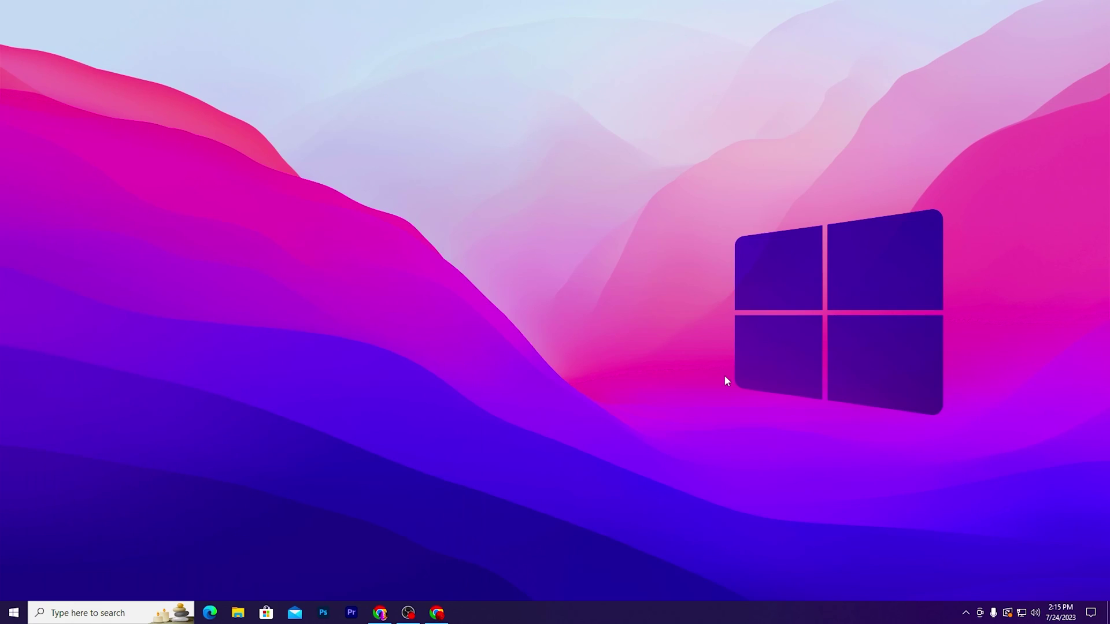
- Launch Task Scheduler as administrator from search and begin a new task named ripex
click(109, 613)
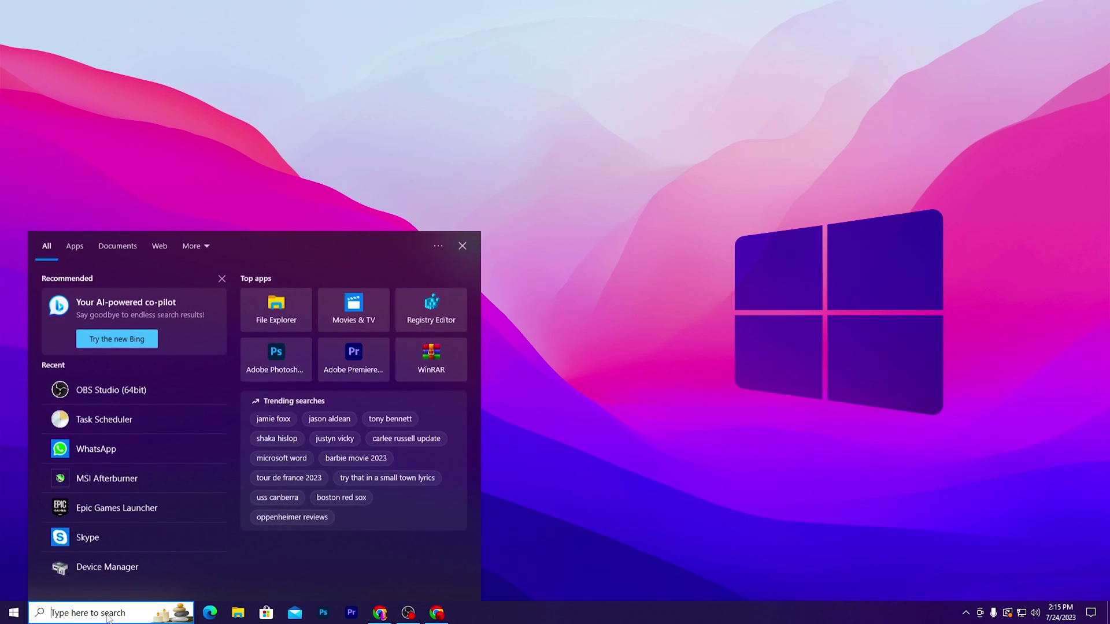
text(TA)
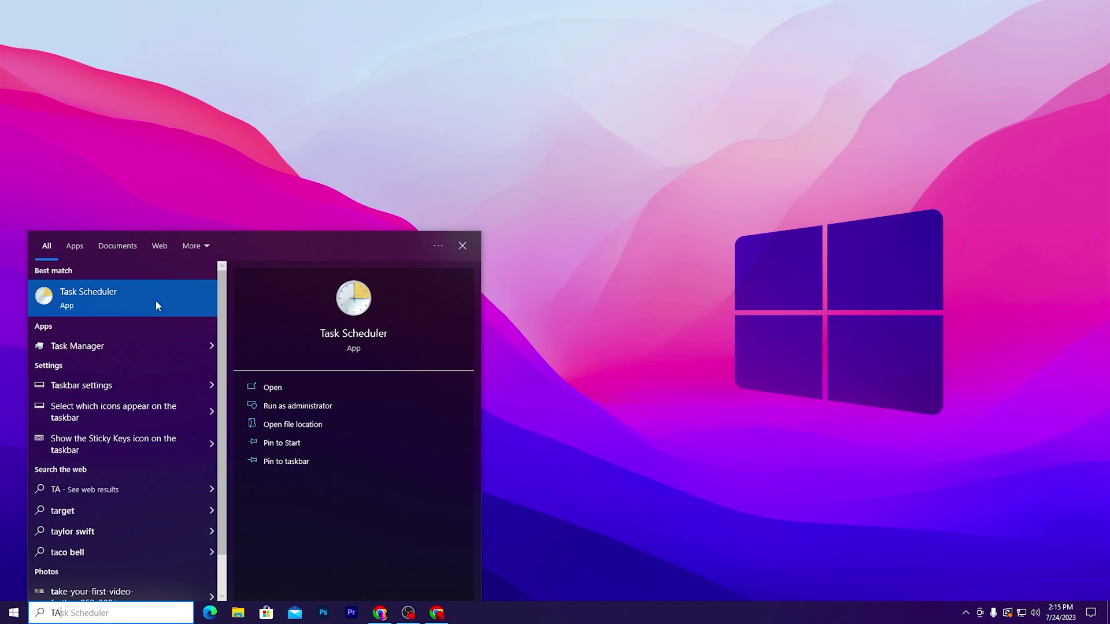
click(298, 407)
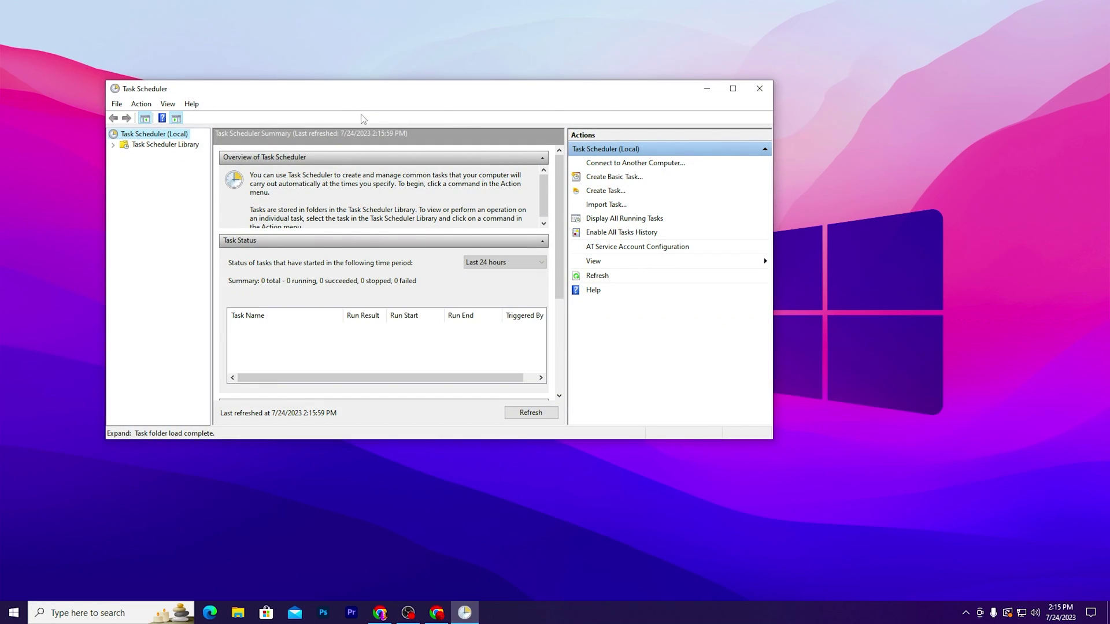
mouse_move(359, 116)
mouse_down()
mouse_move(495, 127)
mouse_move(434, 115)
mouse_up()
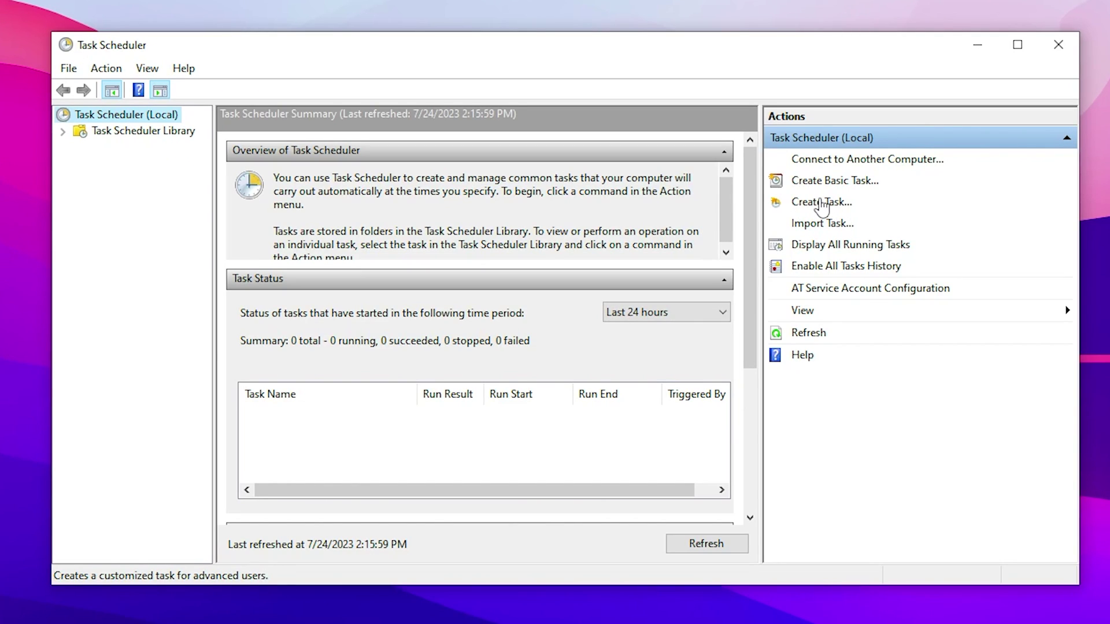
click(671, 211)
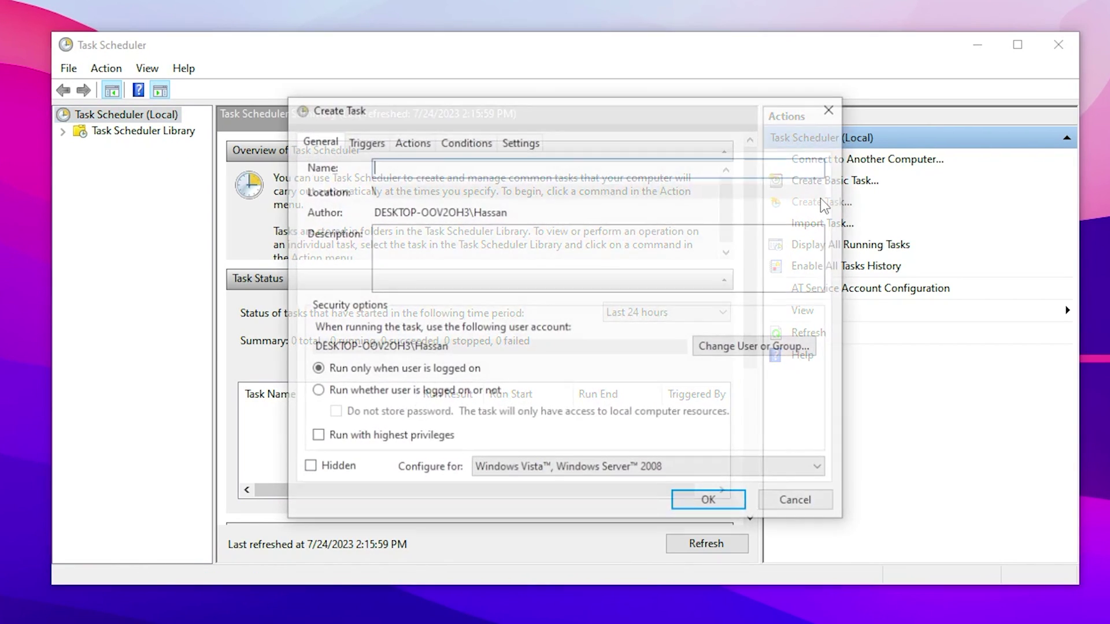
text(ripex)
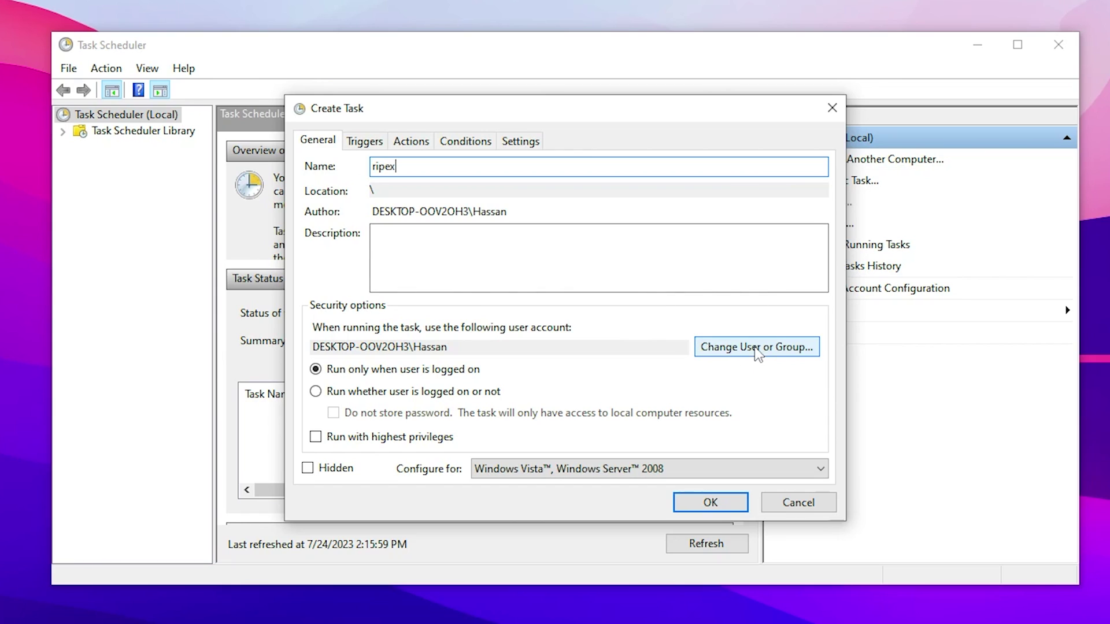
- Set the ripex task's account to SYSTEM and enable highest privileges
click(774, 348)
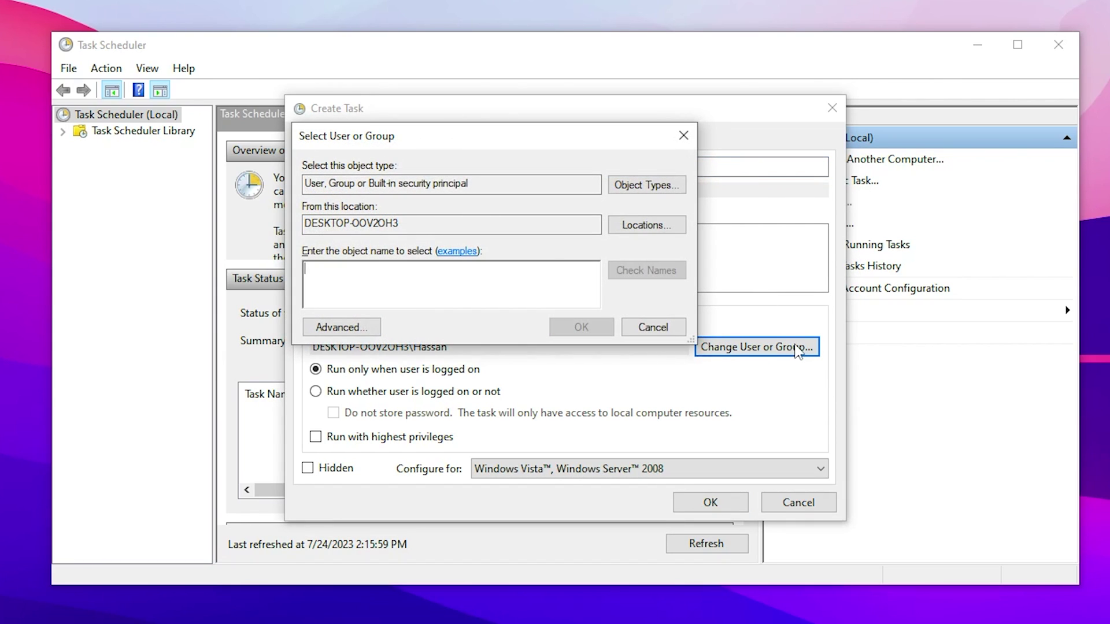
click(370, 329)
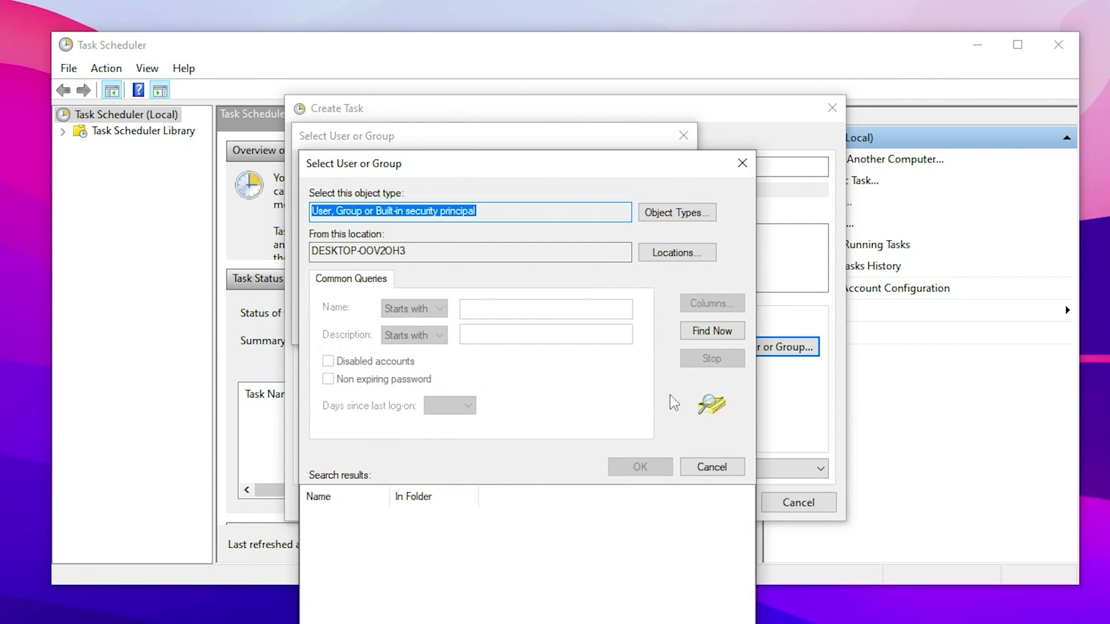
click(712, 332)
scroll(390, 580, down, 5)
scroll(361, 603, down, 1)
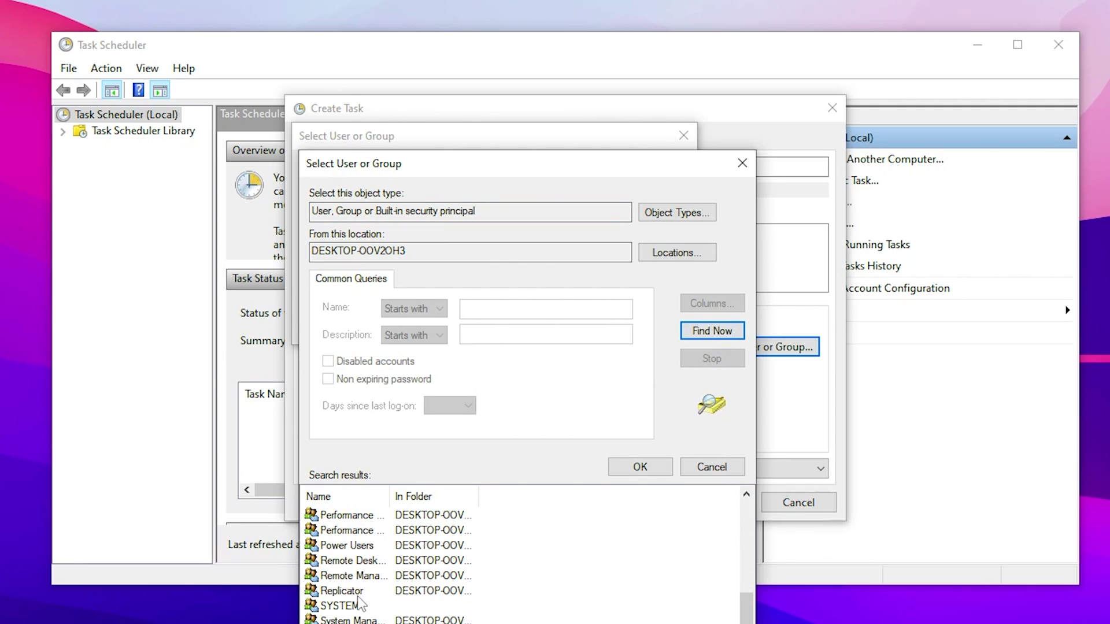
click(344, 608)
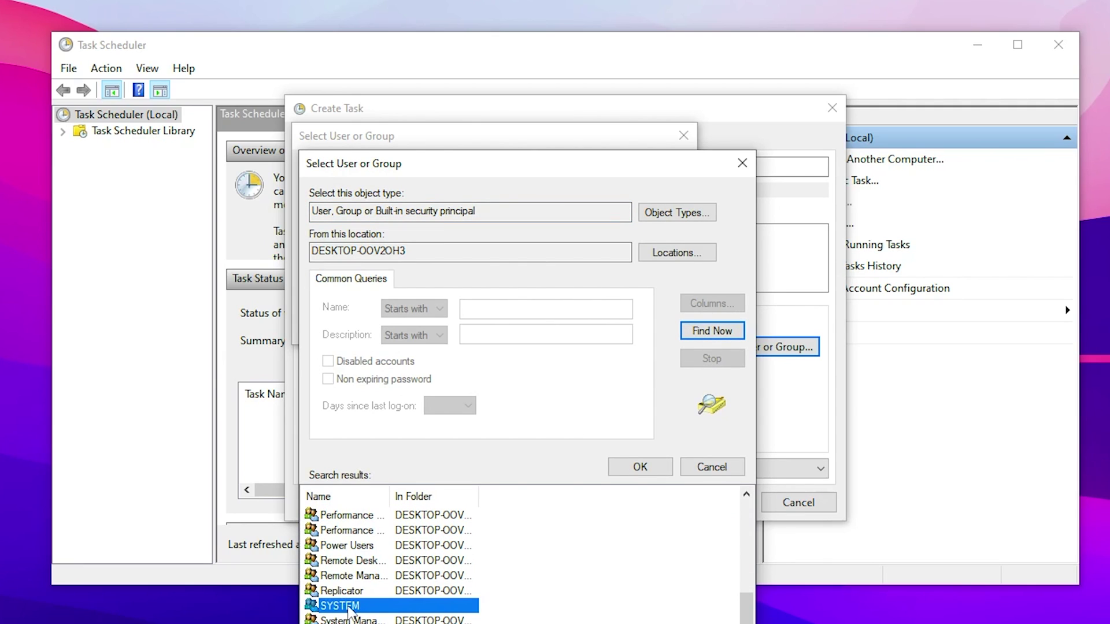
double_click(344, 607)
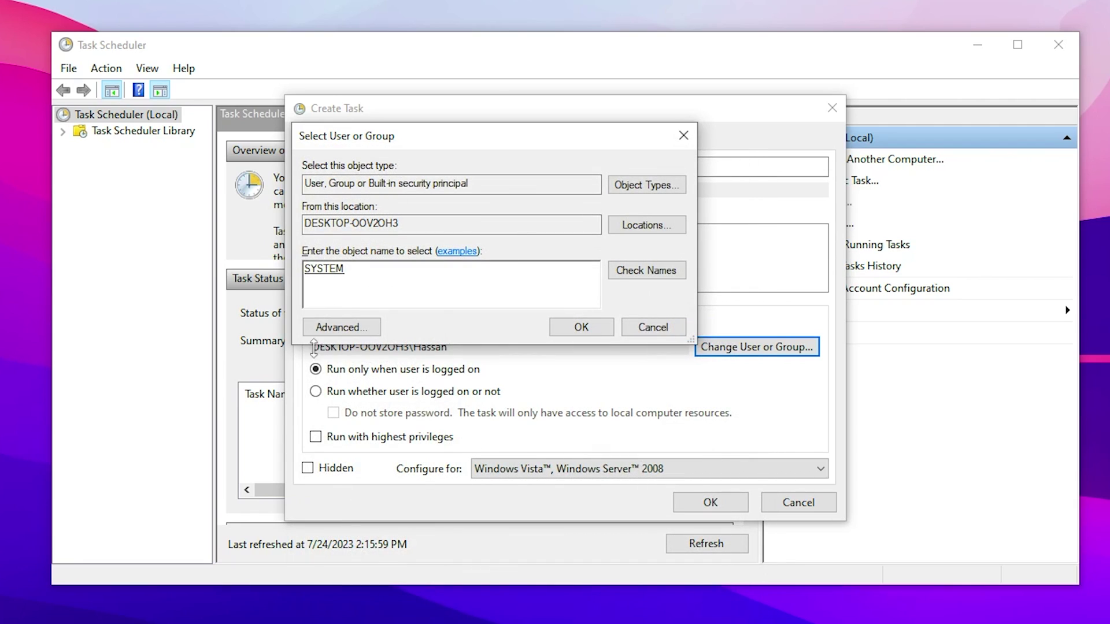
click(598, 326)
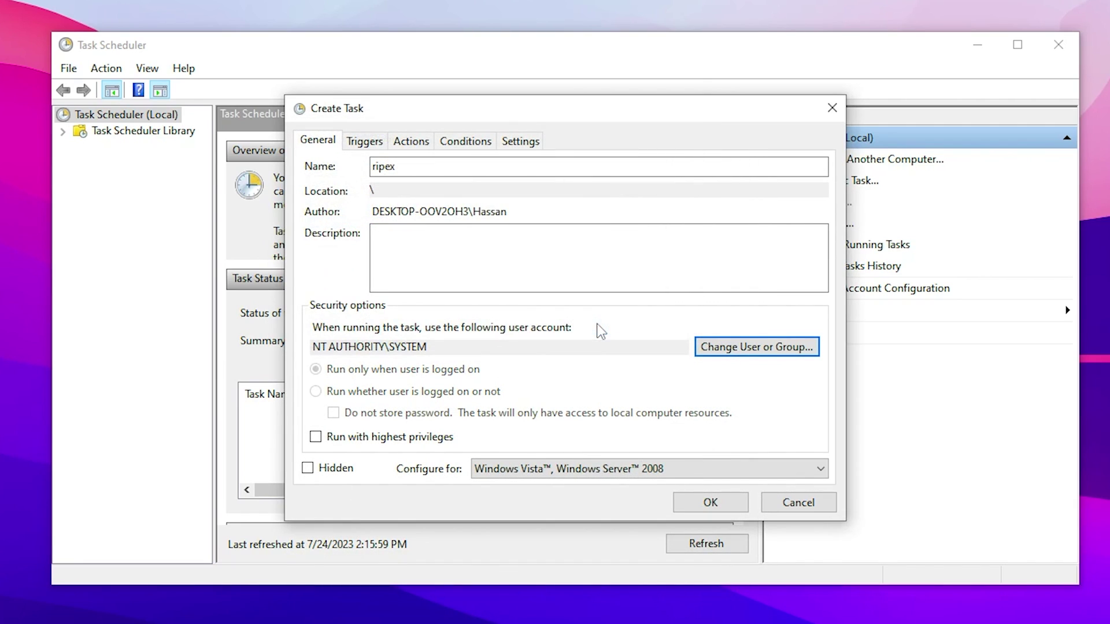
click(323, 439)
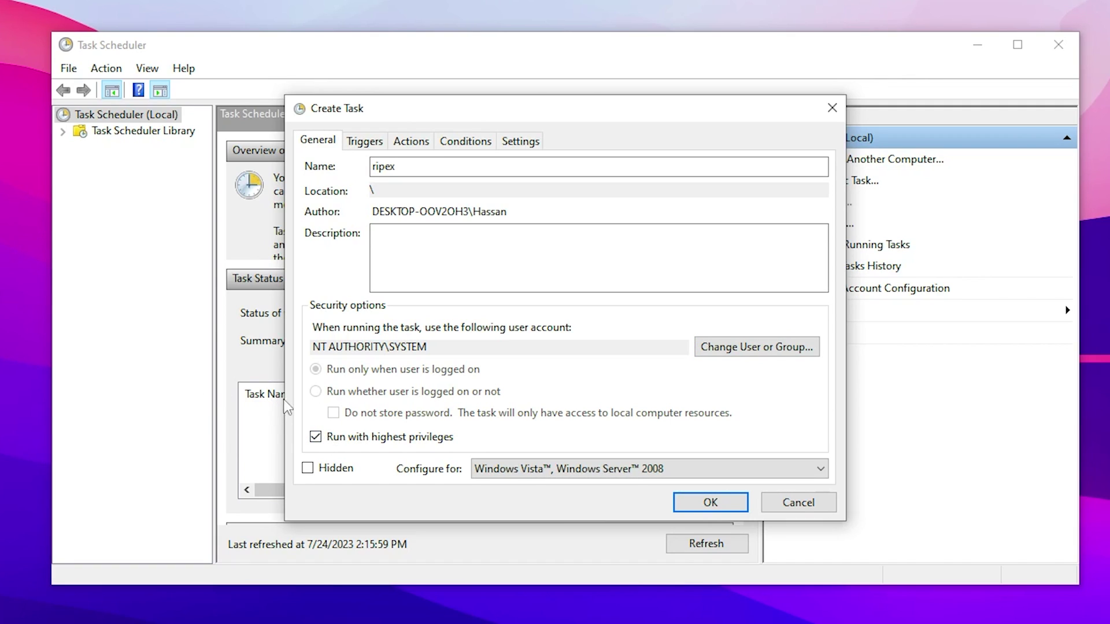
click(365, 141)
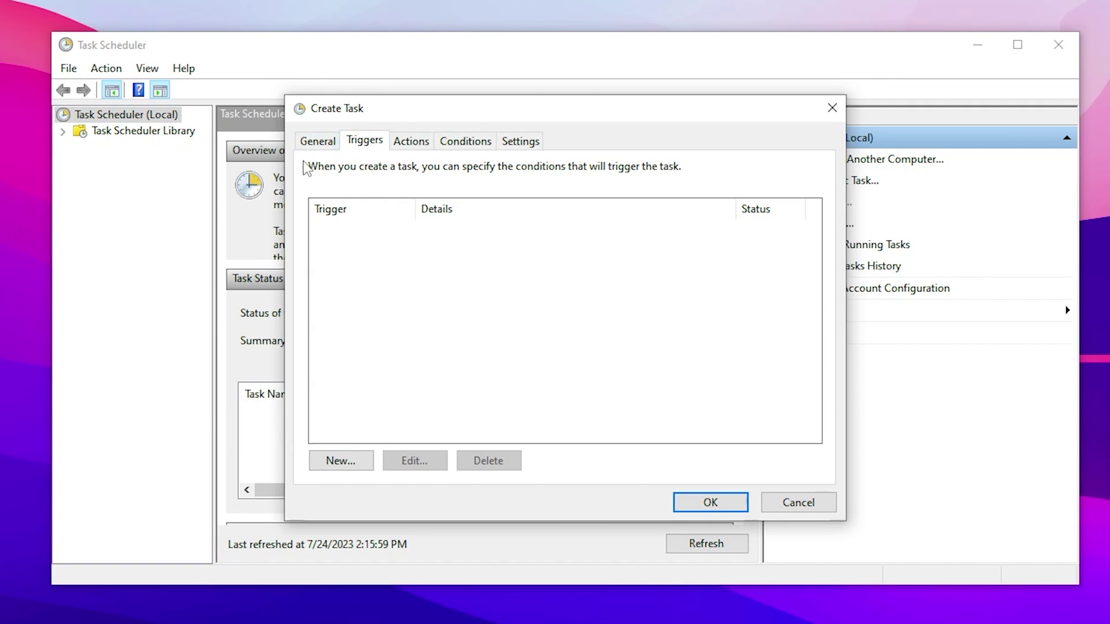
- Add a one-time trigger that repeats every 5 minutes for an indefinite duration
click(341, 461)
click(341, 460)
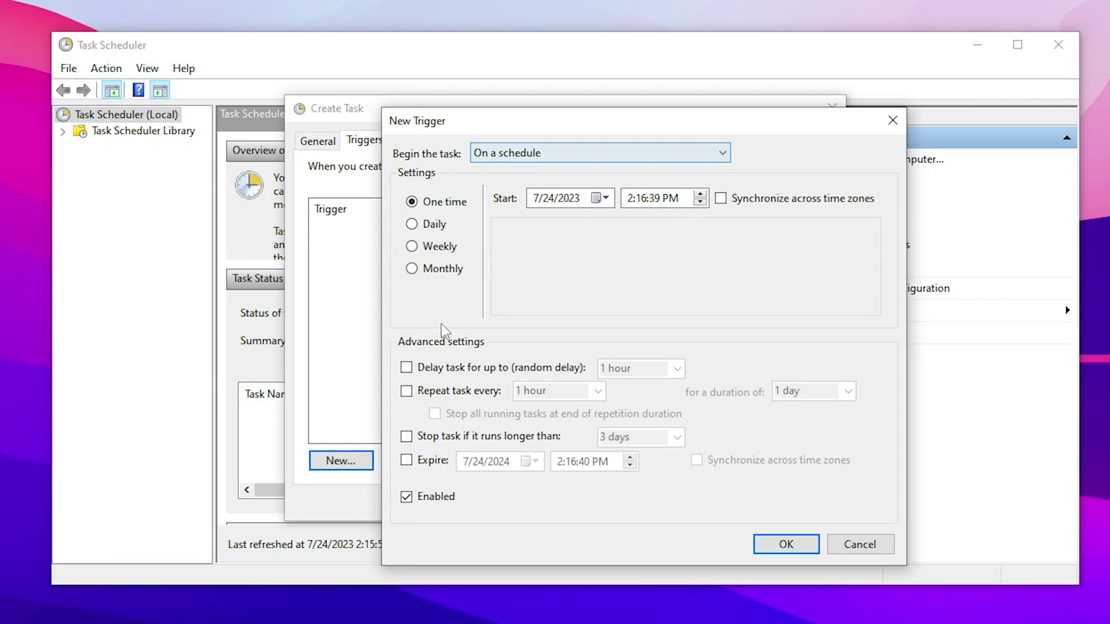
click(407, 391)
click(573, 391)
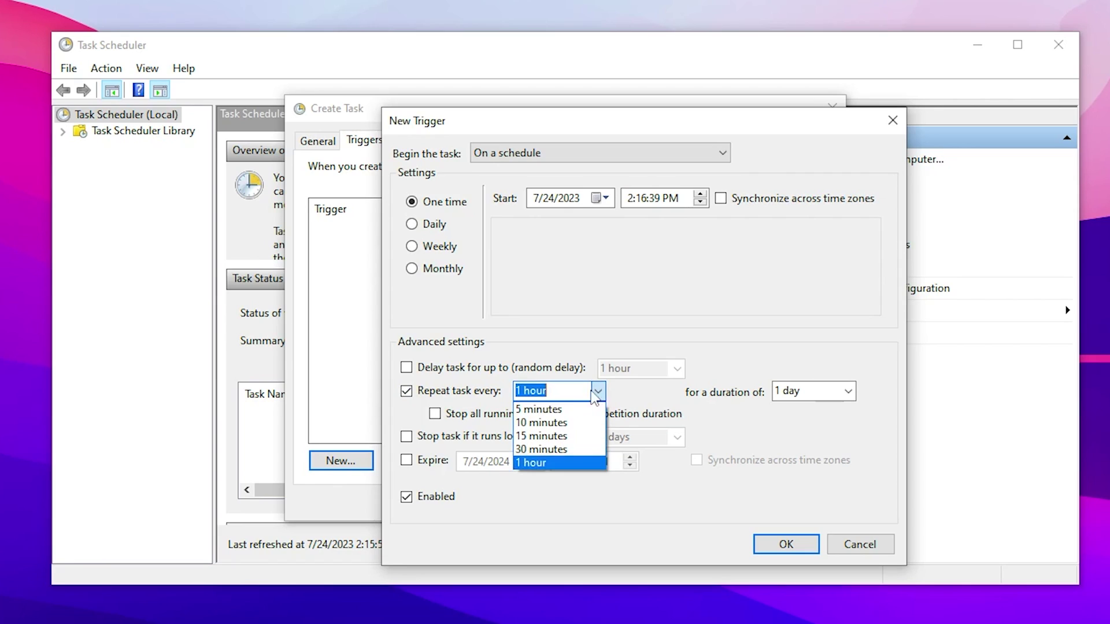
click(537, 406)
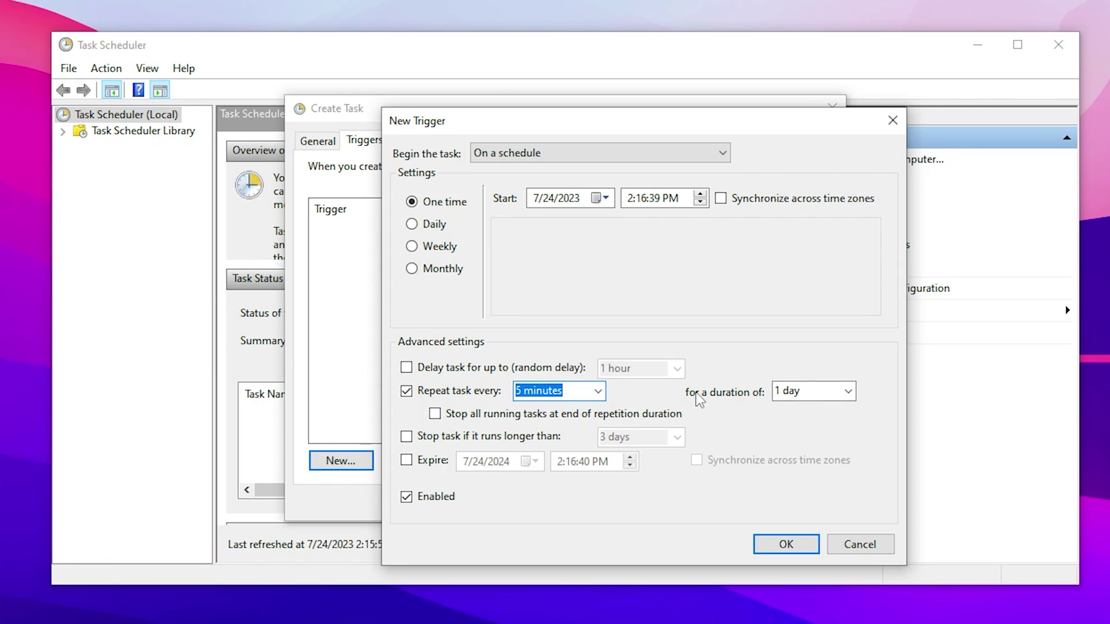
click(843, 391)
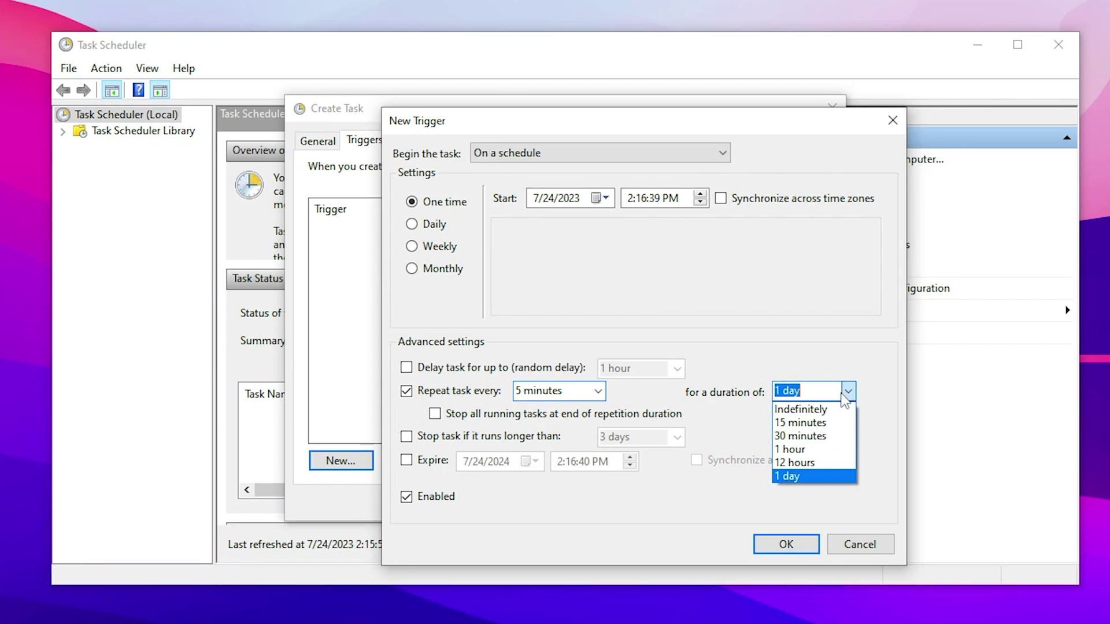
click(827, 410)
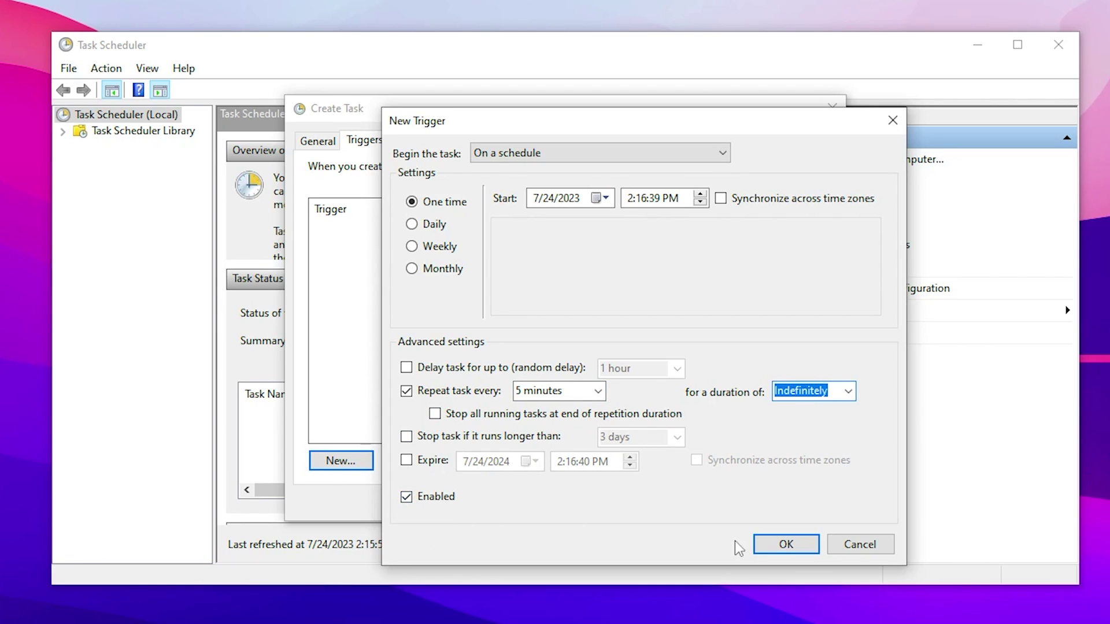
click(783, 544)
- Add a start-program action for C:\ripex\EmptyStandbyList.exe and save the ripex task
click(410, 143)
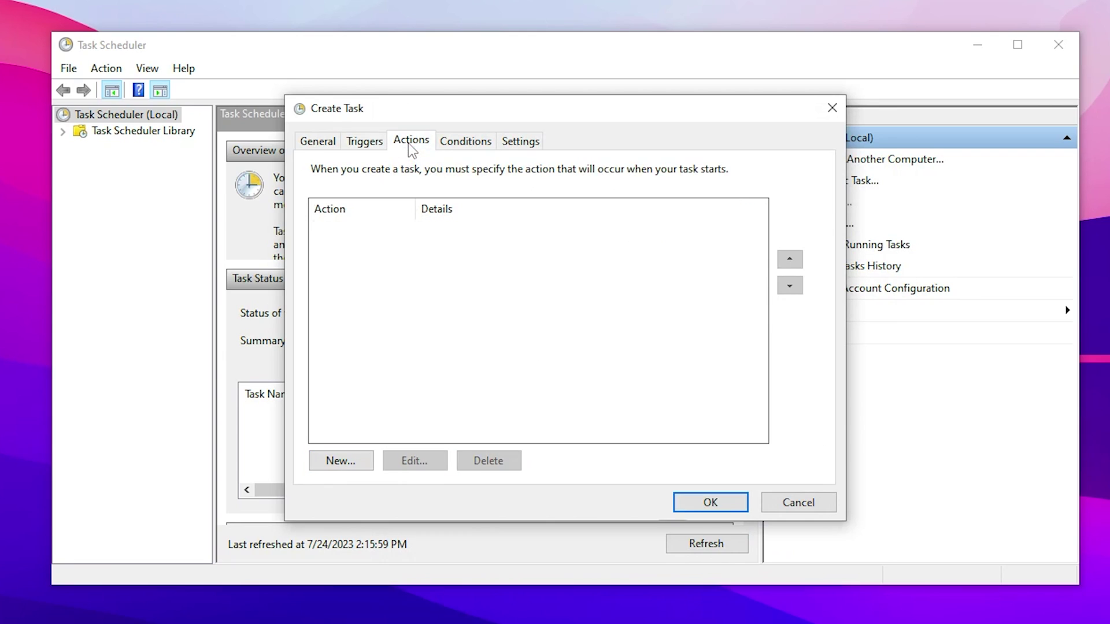
click(322, 460)
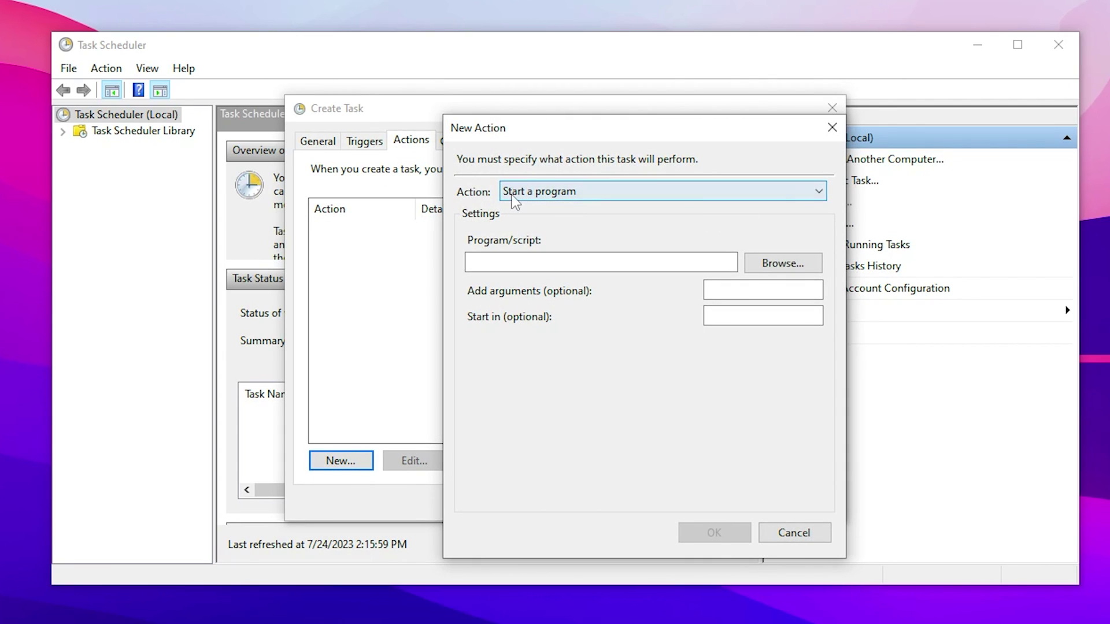
click(783, 263)
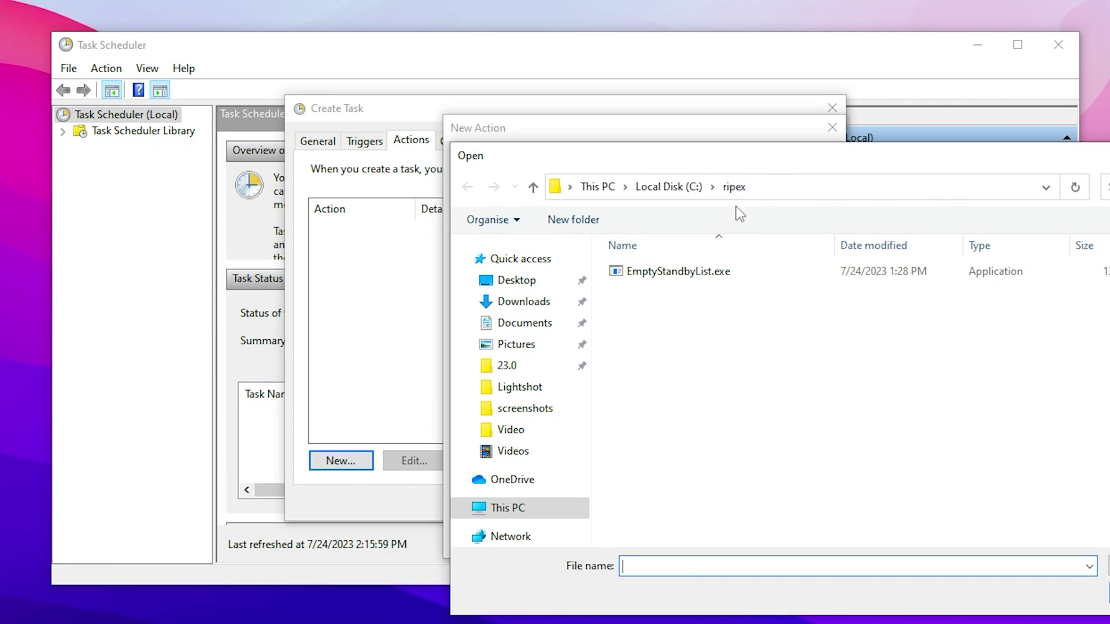
click(661, 276)
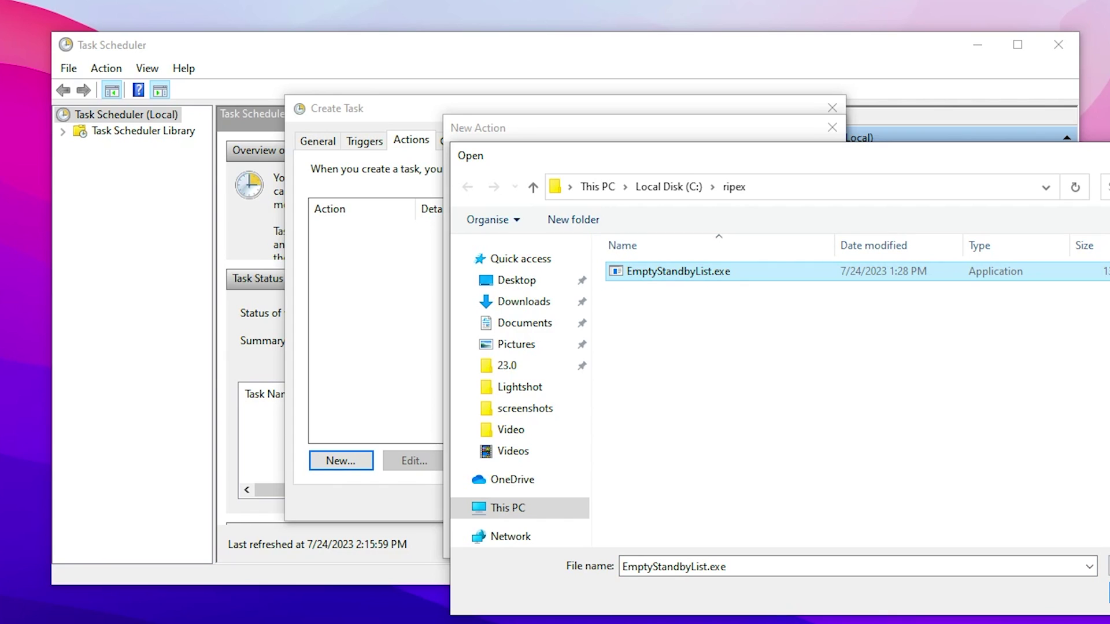
key(Return)
click(725, 537)
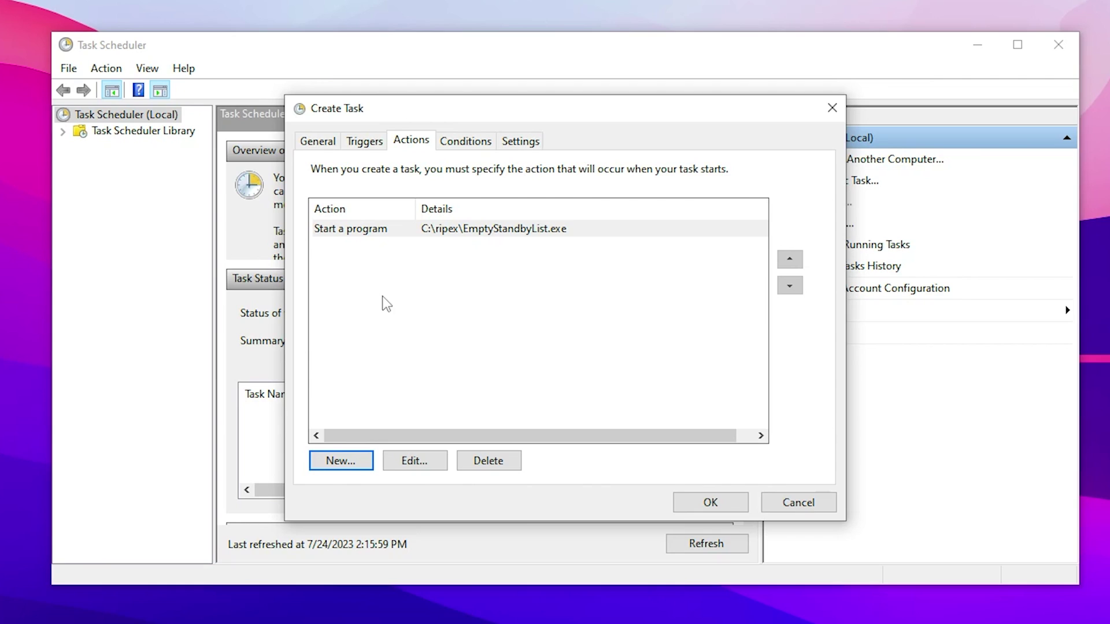
click(709, 502)
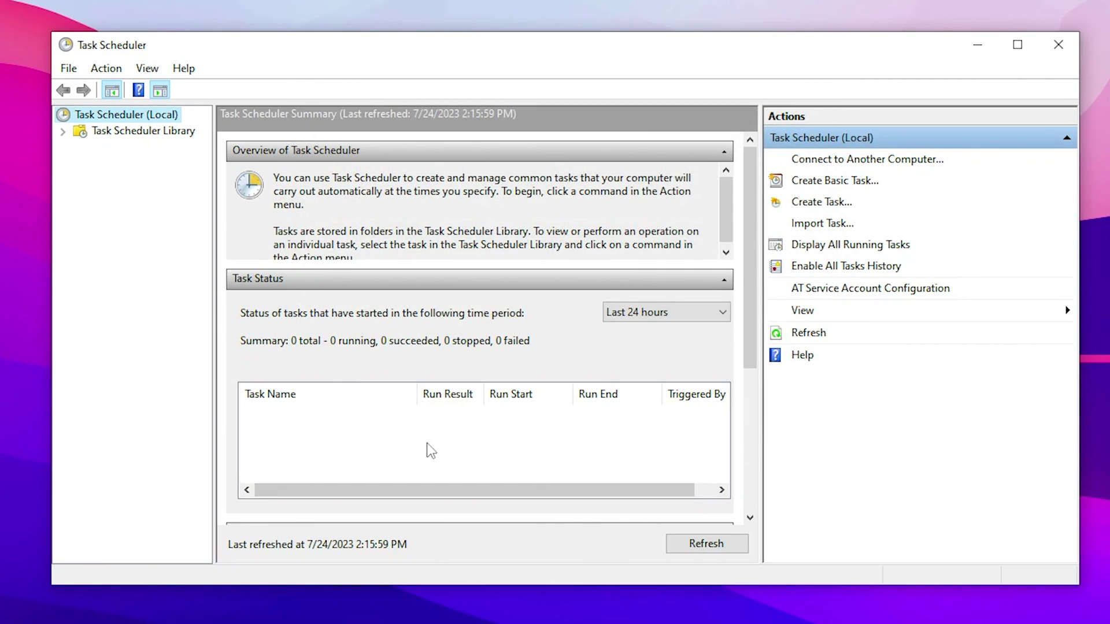
- Confirm ripex shows as Ready in the Task Scheduler Library, then close Task Scheduler
click(128, 132)
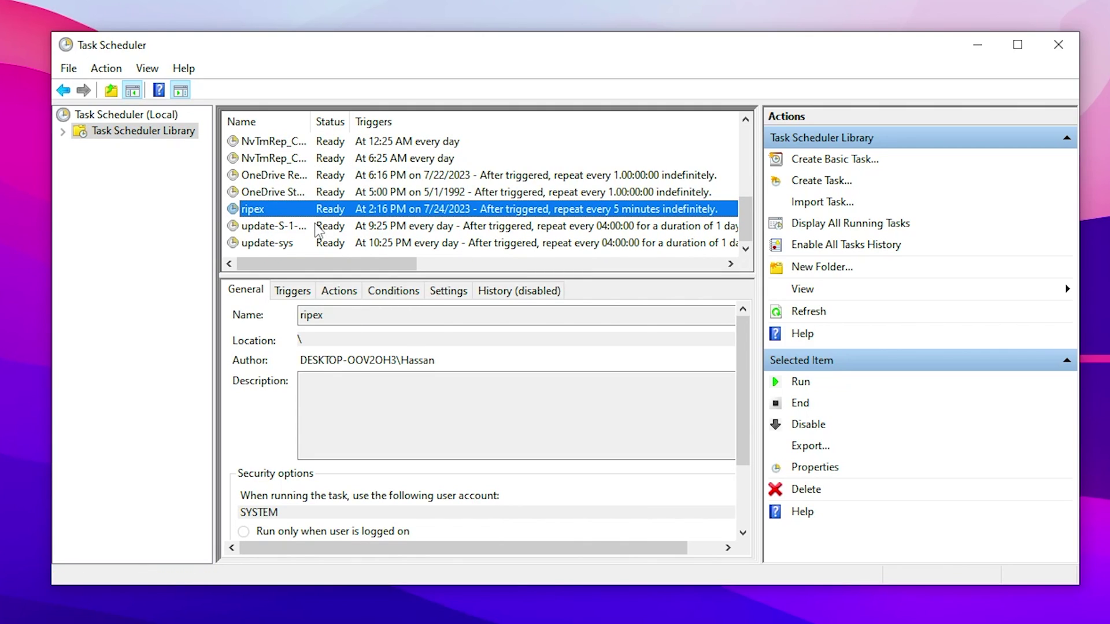
click(1059, 45)
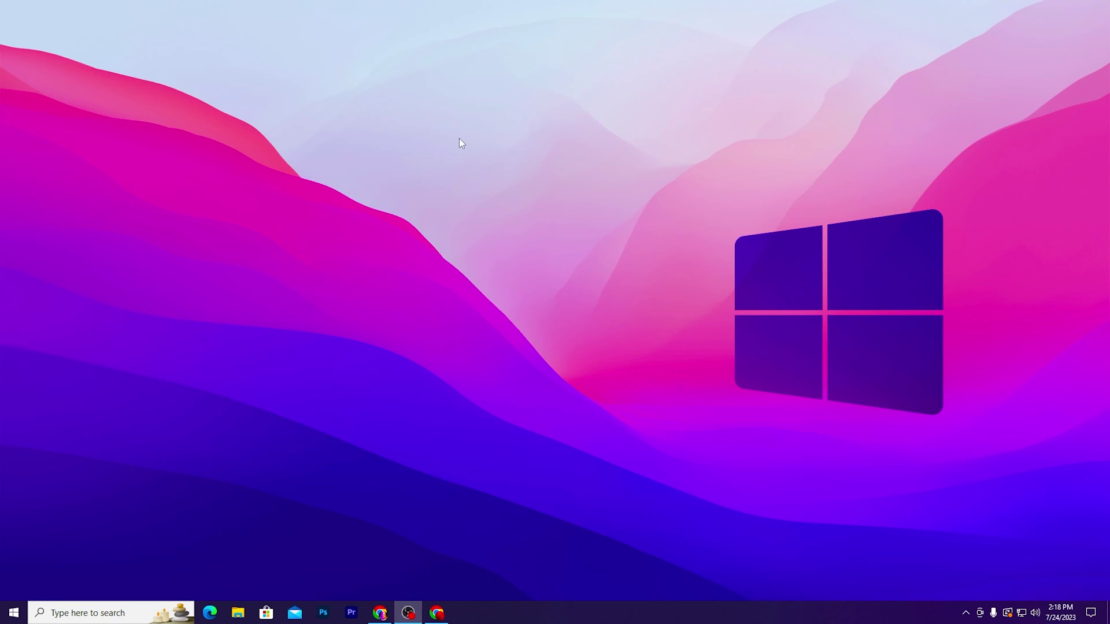
- Untick 'Open Xbox Game Bar using this button on a controller' in Gaming settings and view Game Mode
click(13, 613)
click(12, 557)
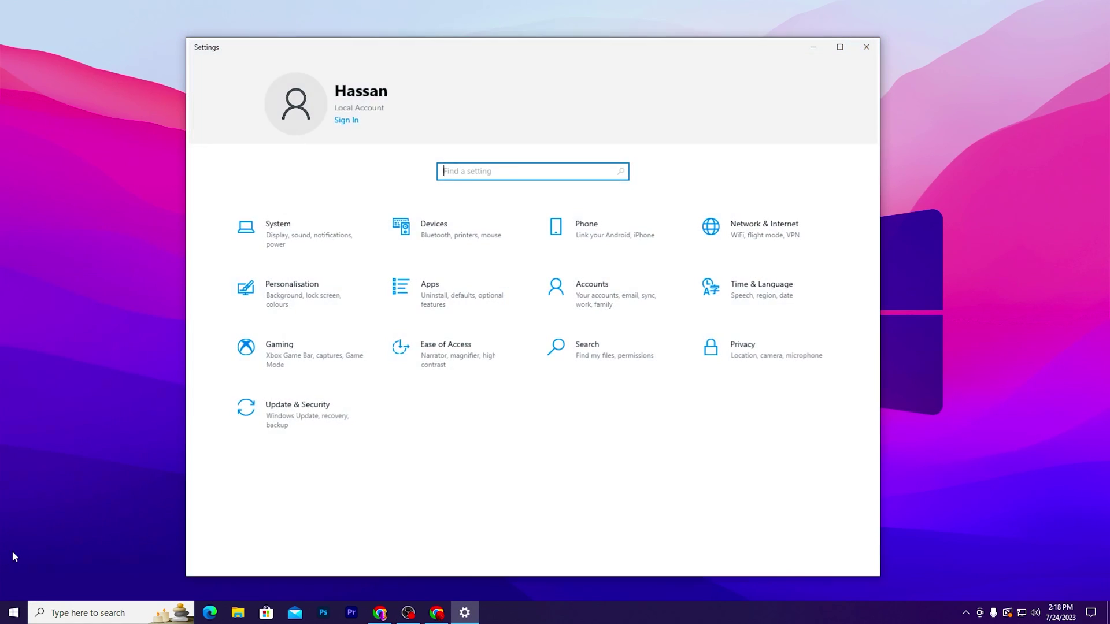
click(267, 359)
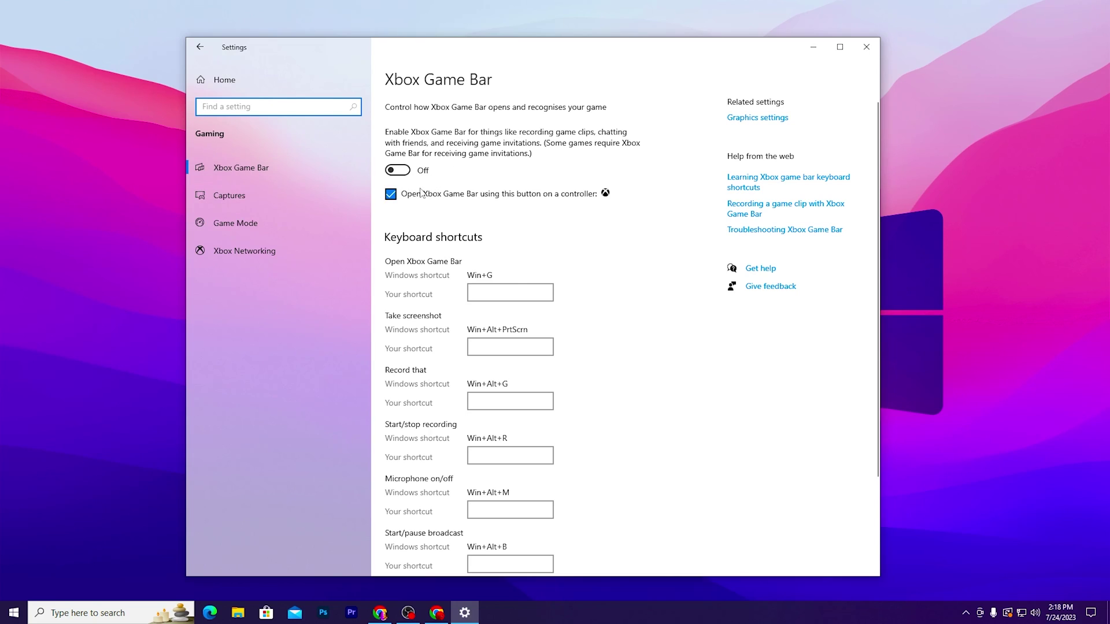
click(393, 194)
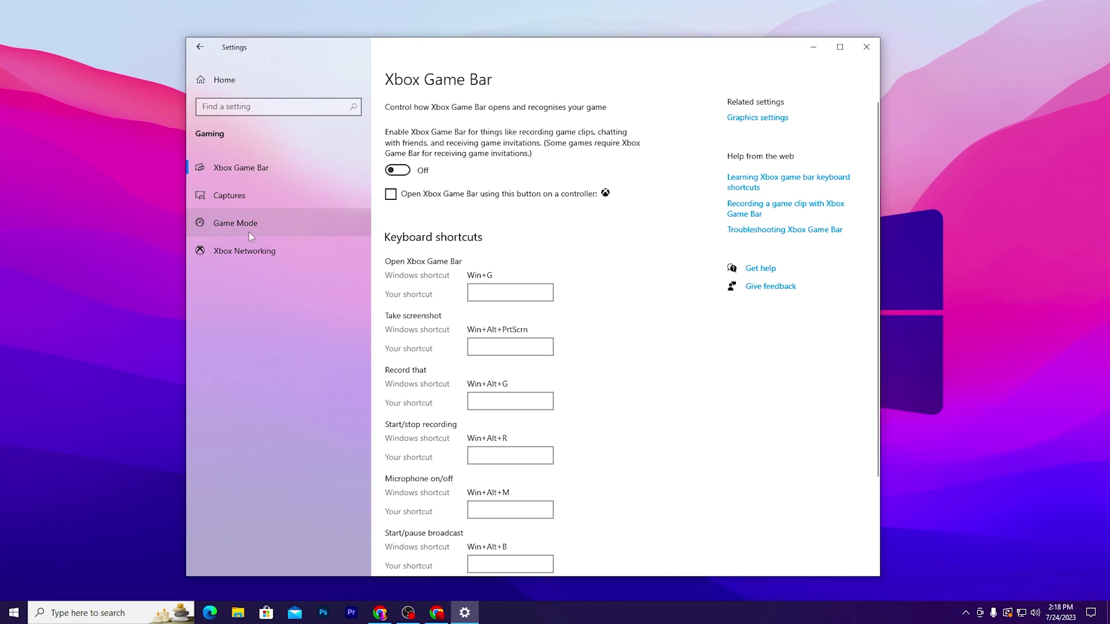
click(230, 225)
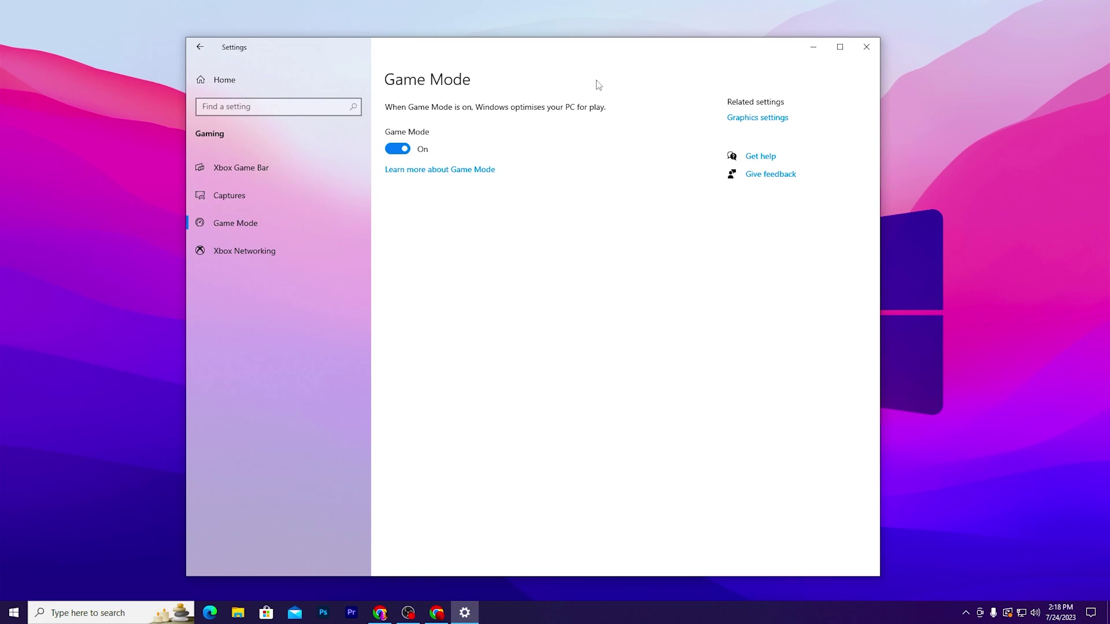
- Add FortniteClient-Win64-Shipping.exe to Graphics settings with the High performance preference
click(750, 118)
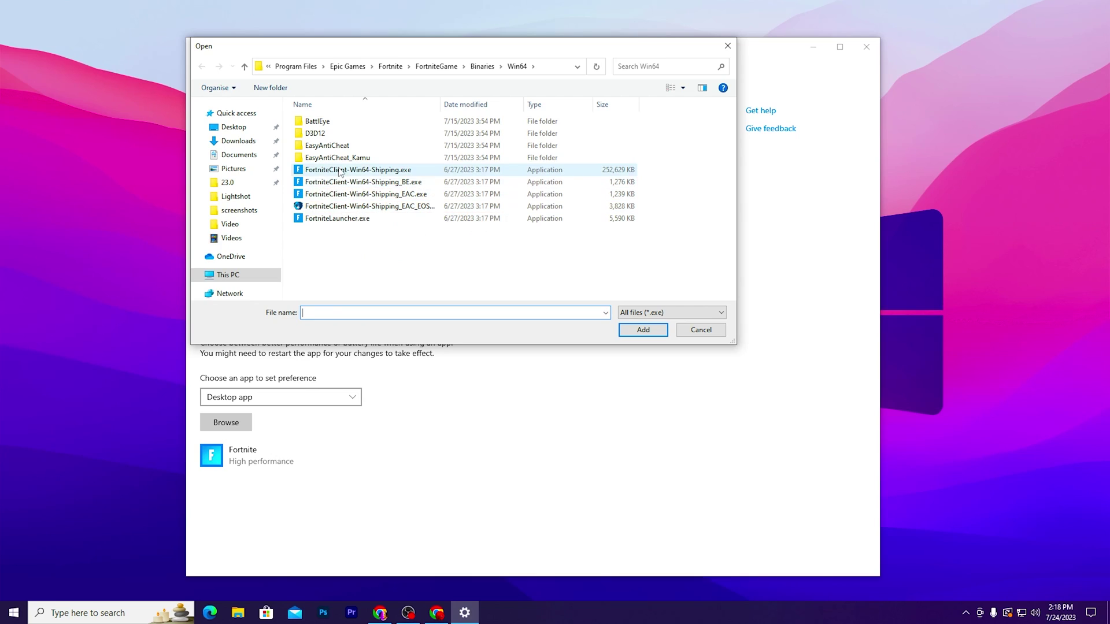
click(690, 331)
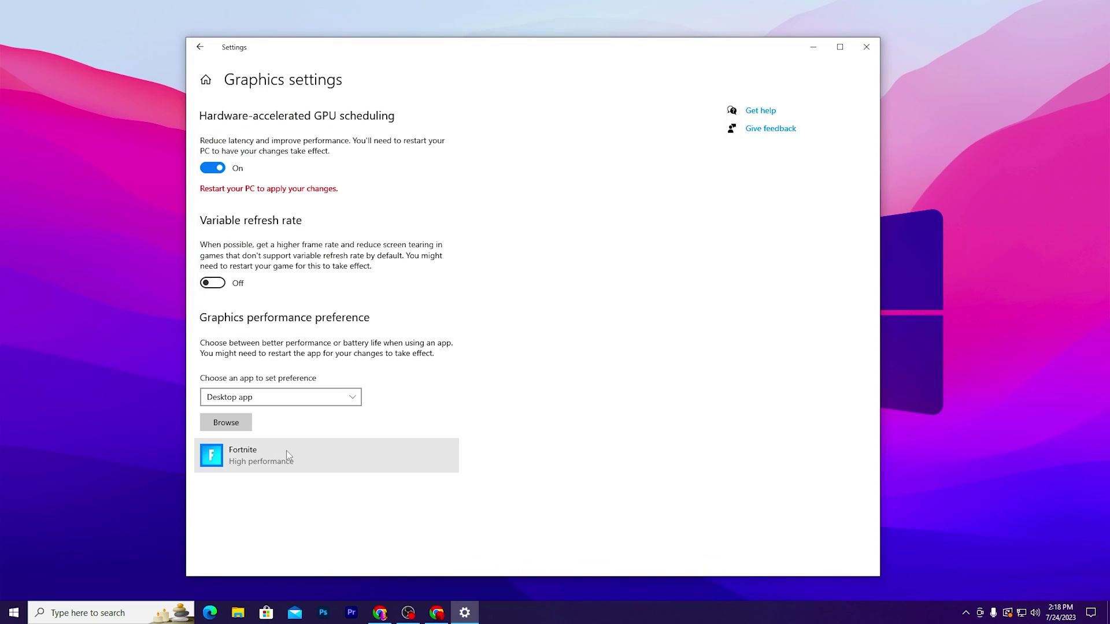
click(385, 518)
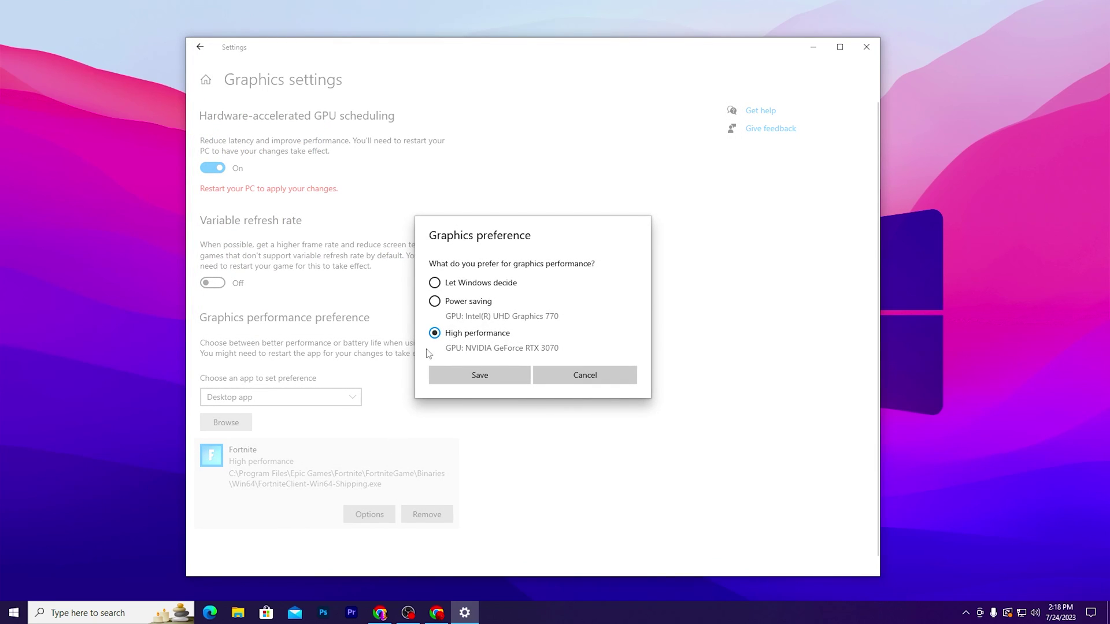
click(479, 375)
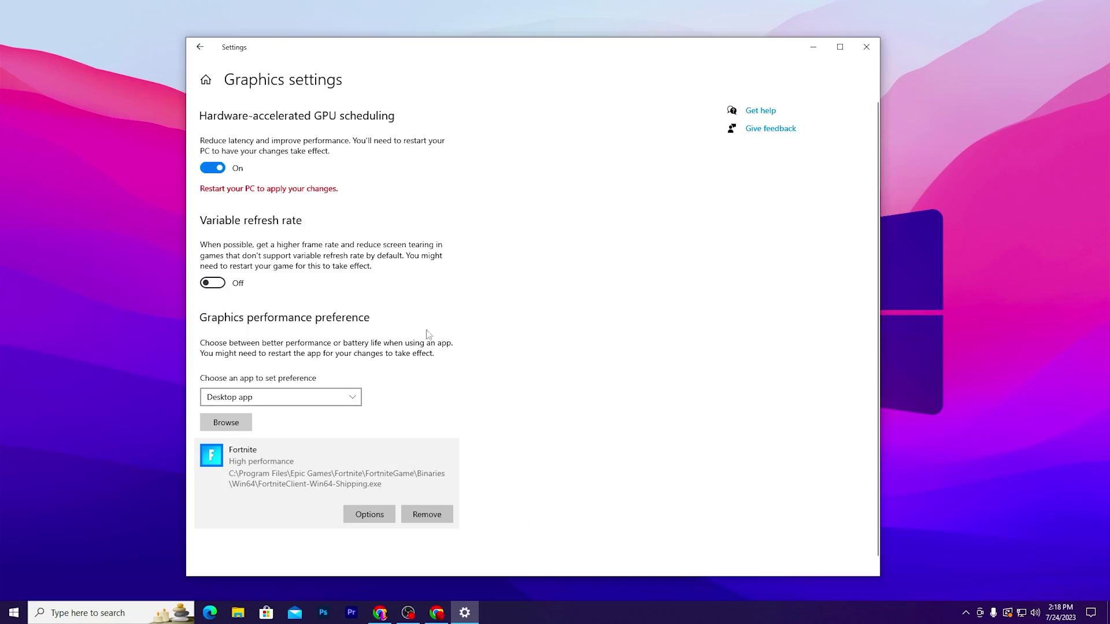
- Close Windows Settings, then build beside the enemy on Rumble Ruins and shotgun them
click(867, 47)
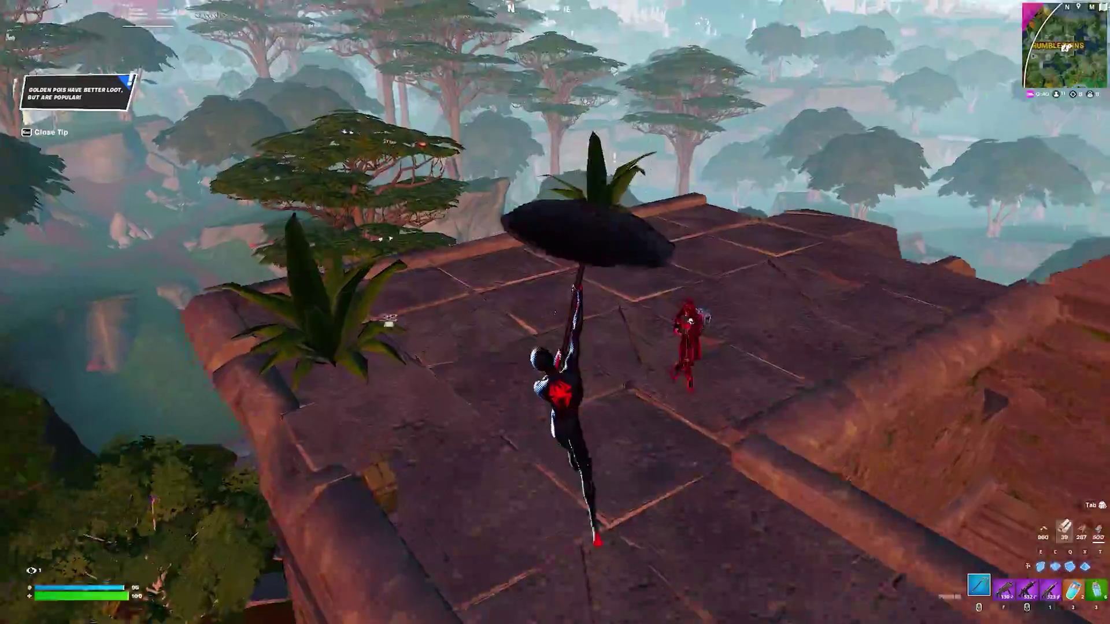
key(q)
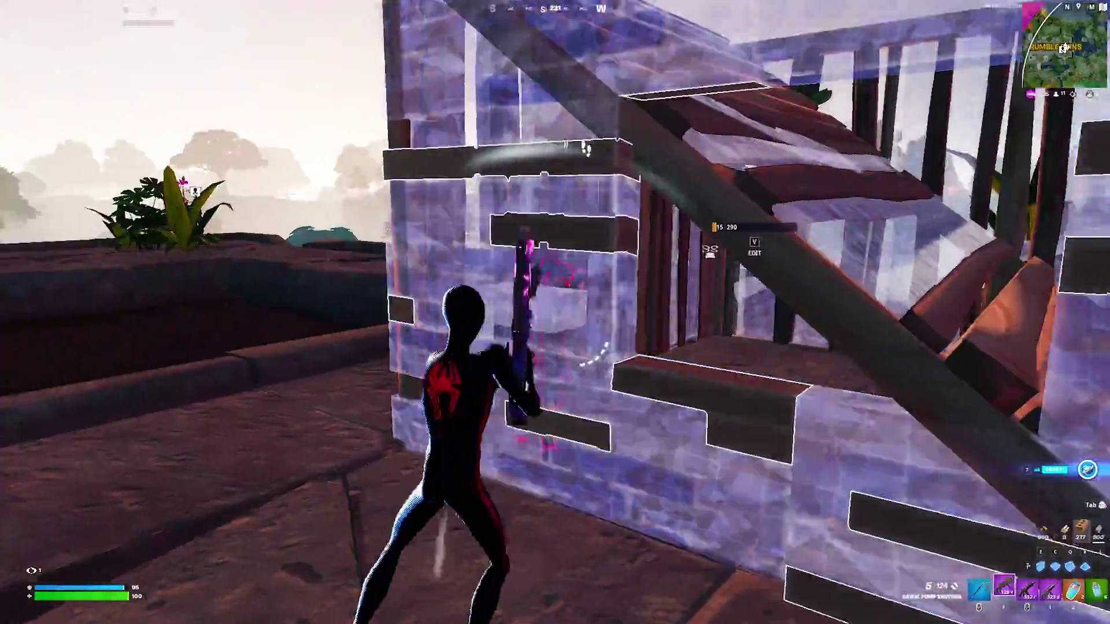
click(556, 312)
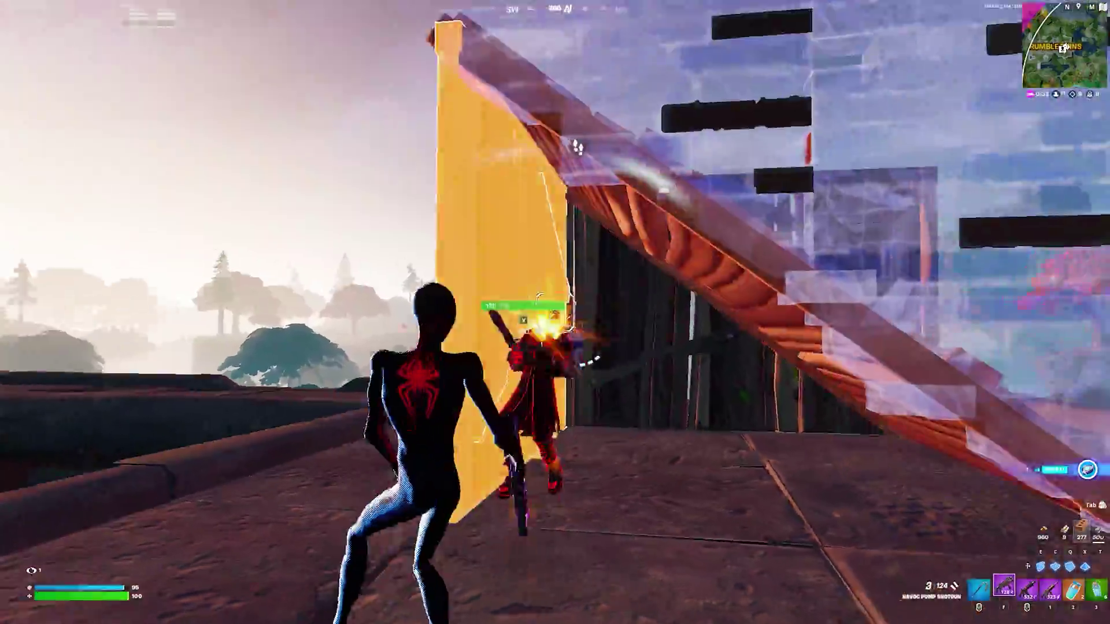